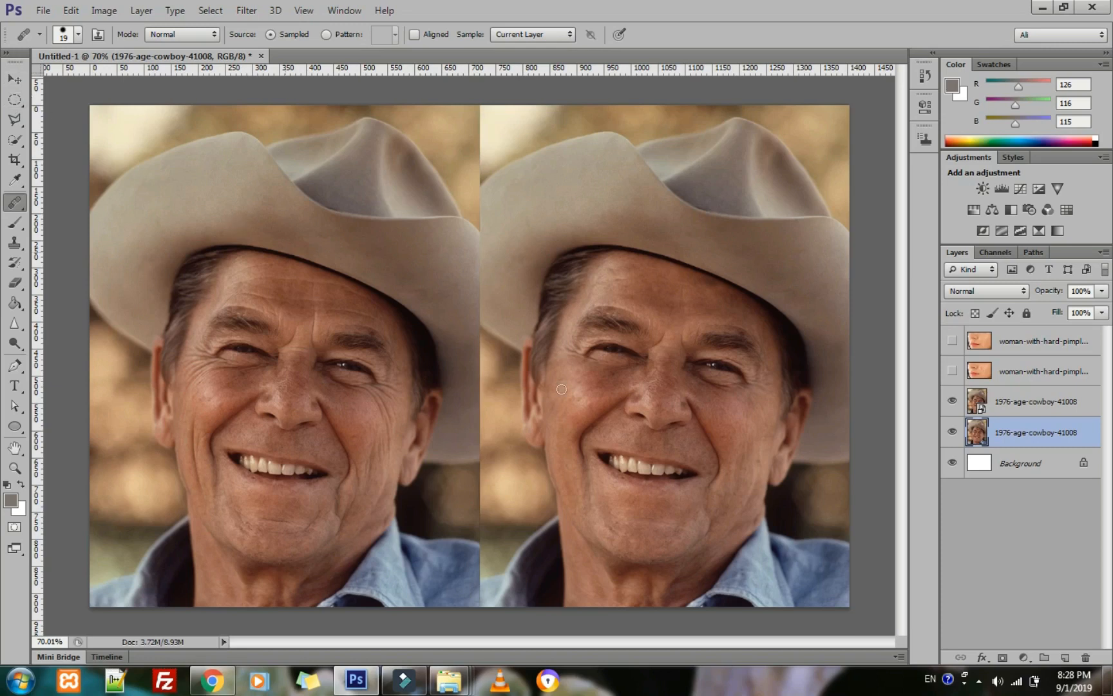
- Hide the lower 1976-age-cowboy-41008 layer, which holds the retouched copy of the portrait
key(v)
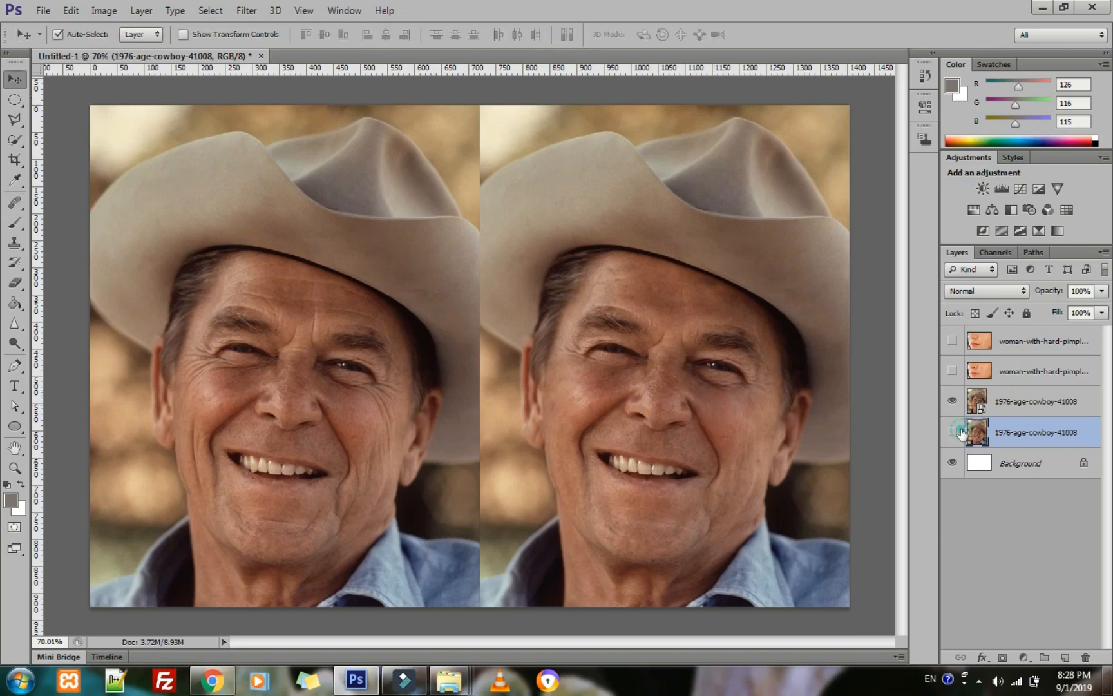
click(955, 431)
double_click(977, 402)
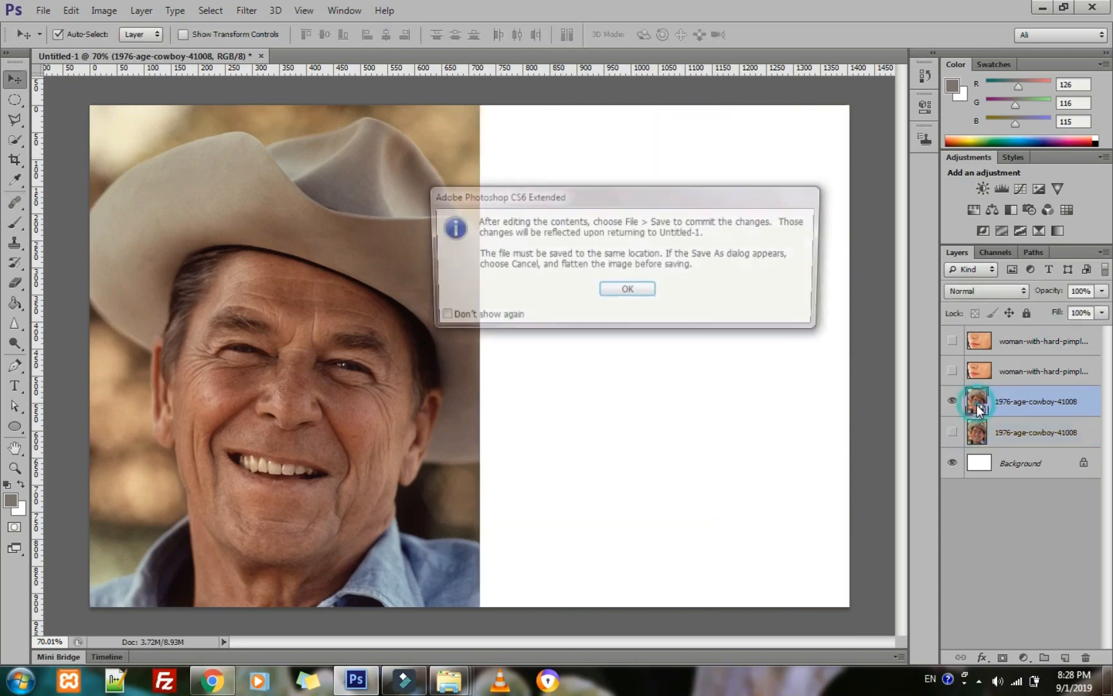
click(648, 295)
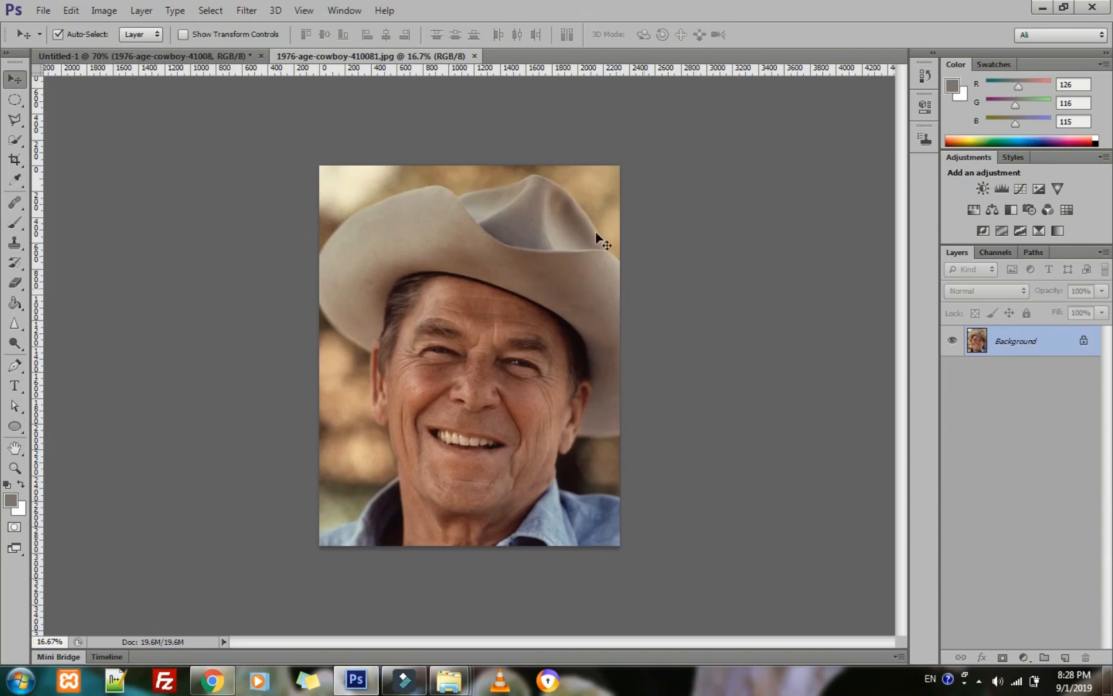
click(474, 57)
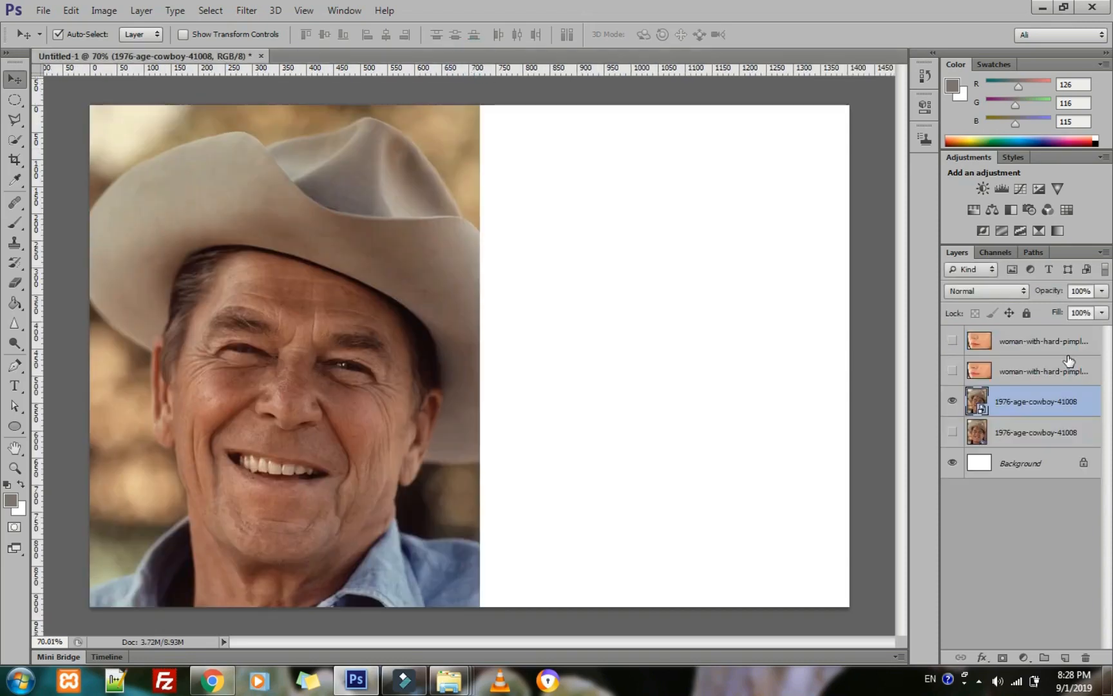
- Rasterize the upper 1976-age-cowboy-41008 smart object layer and move the portrait to the middle of the canvas
right_click(1056, 413)
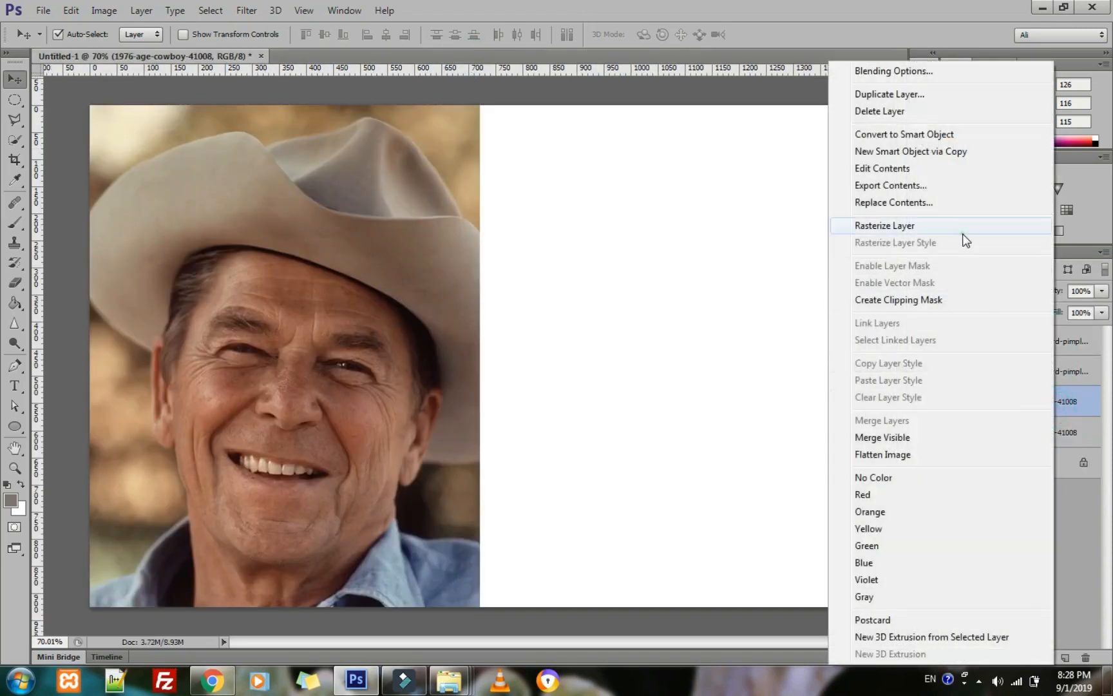
click(933, 225)
drag(290, 384, 477, 387)
- Sample clean forehead skin with the Healing Brush and paint out the upper horizontal wrinkle across the man's forehead
scroll(536, 283, up, 5)
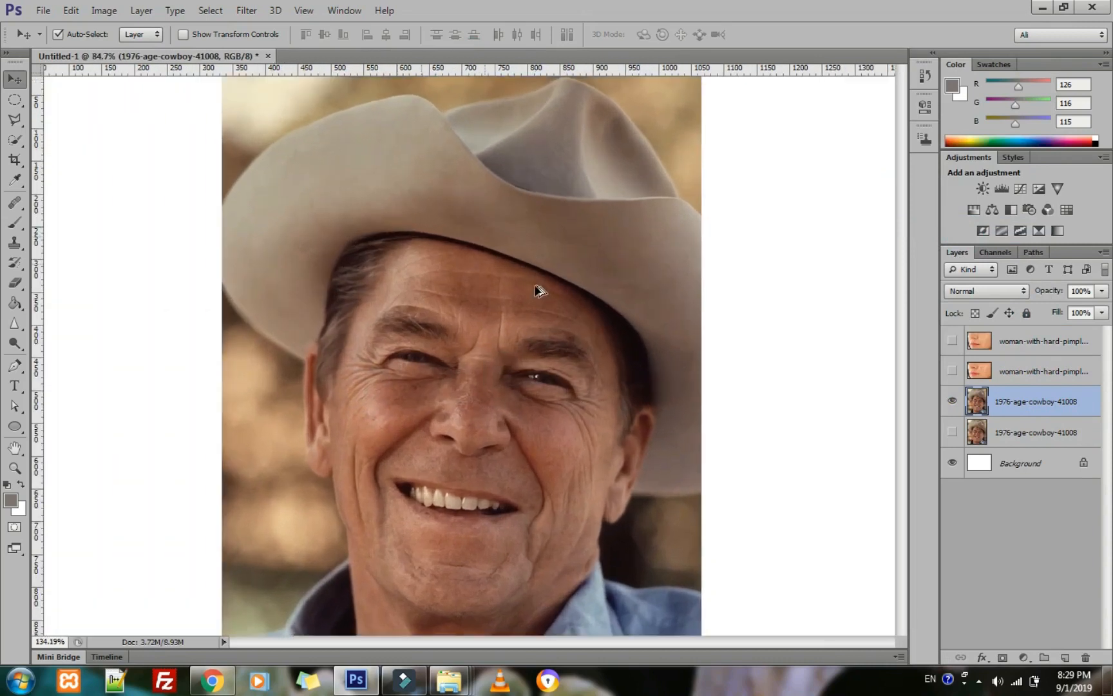
drag(14, 202, 103, 212)
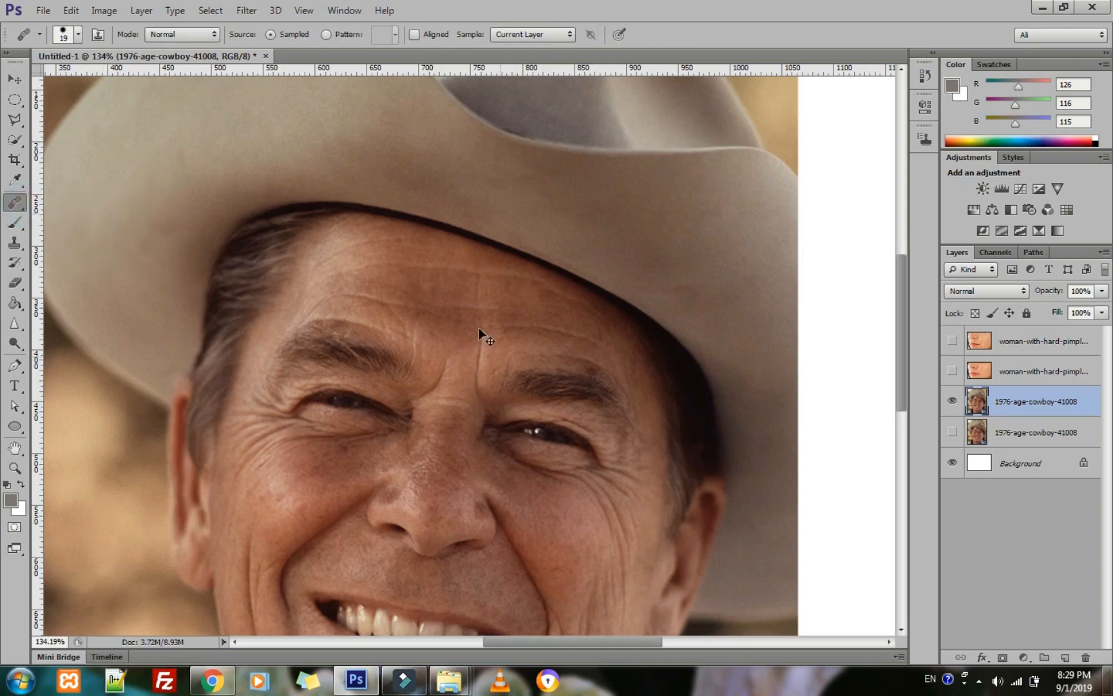
scroll(459, 310, up, 3)
scroll(454, 314, up, 2)
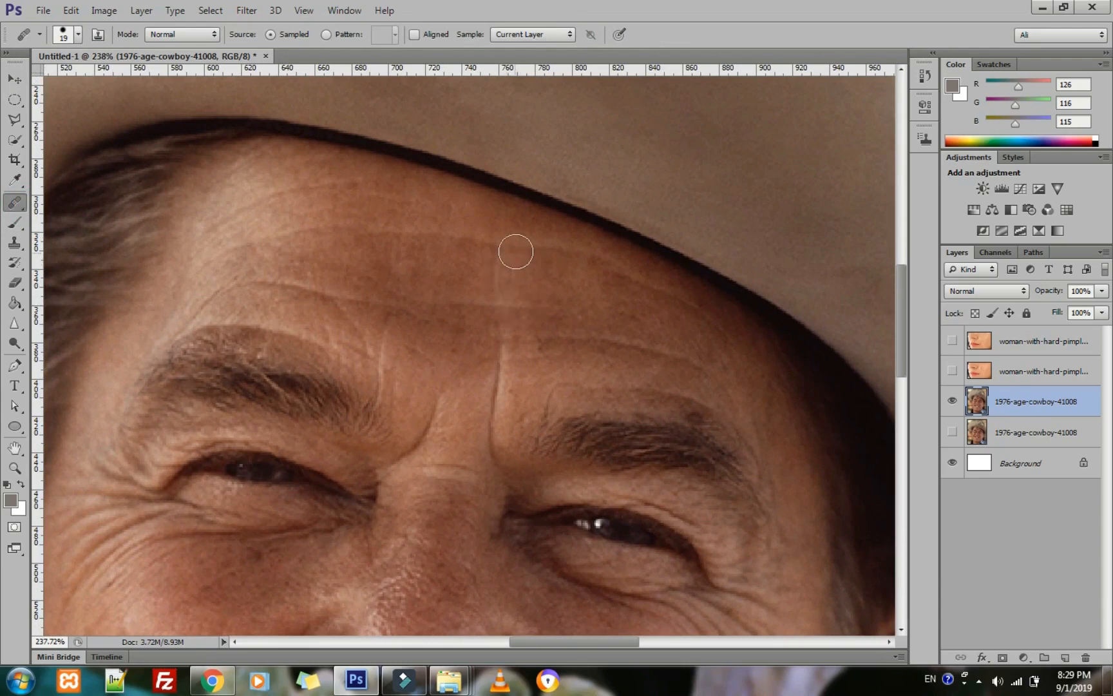
click(519, 244)
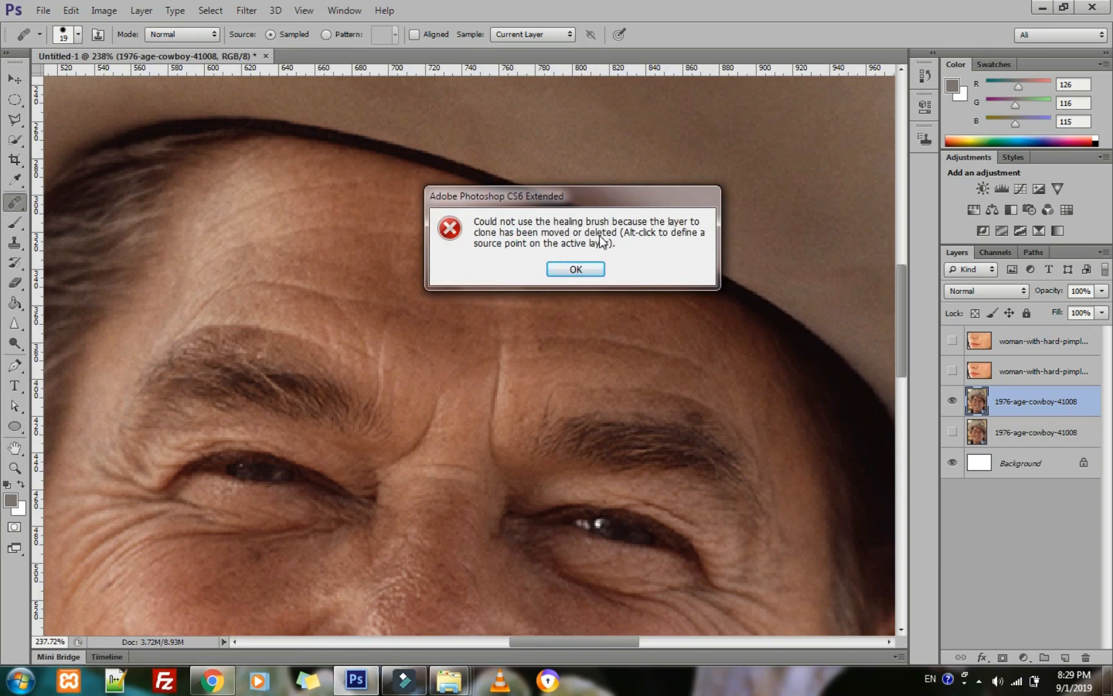
click(578, 270)
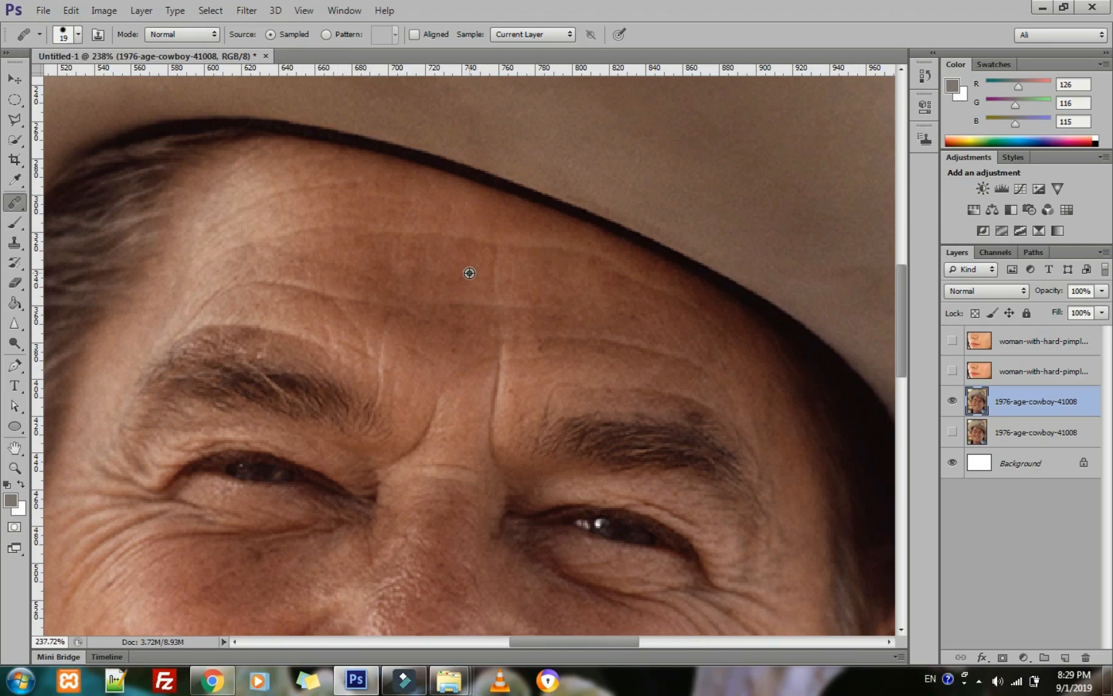
click(440, 137)
click(531, 140)
drag(480, 237, 270, 237)
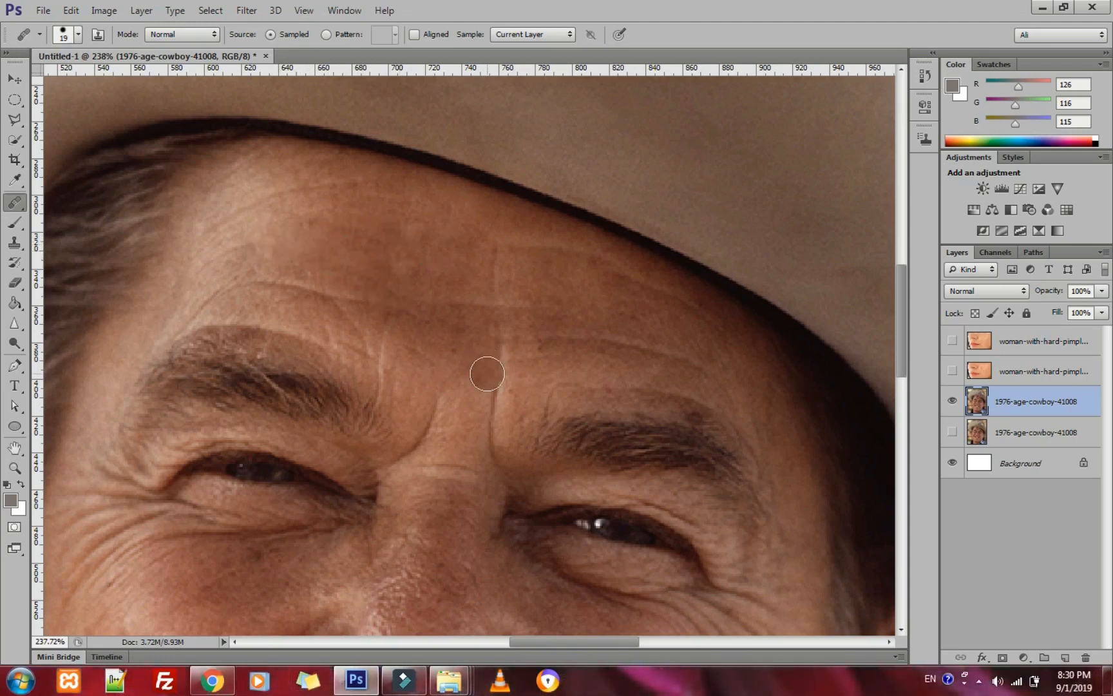
- Sample the eye beside the nose with the Healing Brush and paint a copy of it onto the middle of the forehead
scroll(487, 374, down, 3)
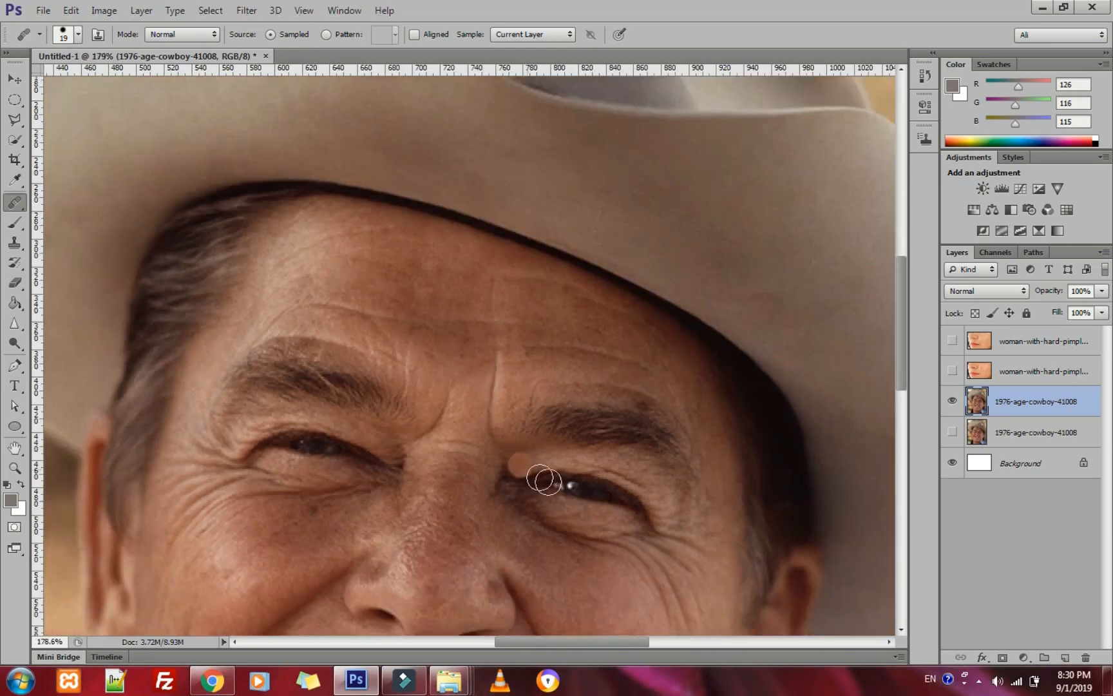
alt+click(509, 482)
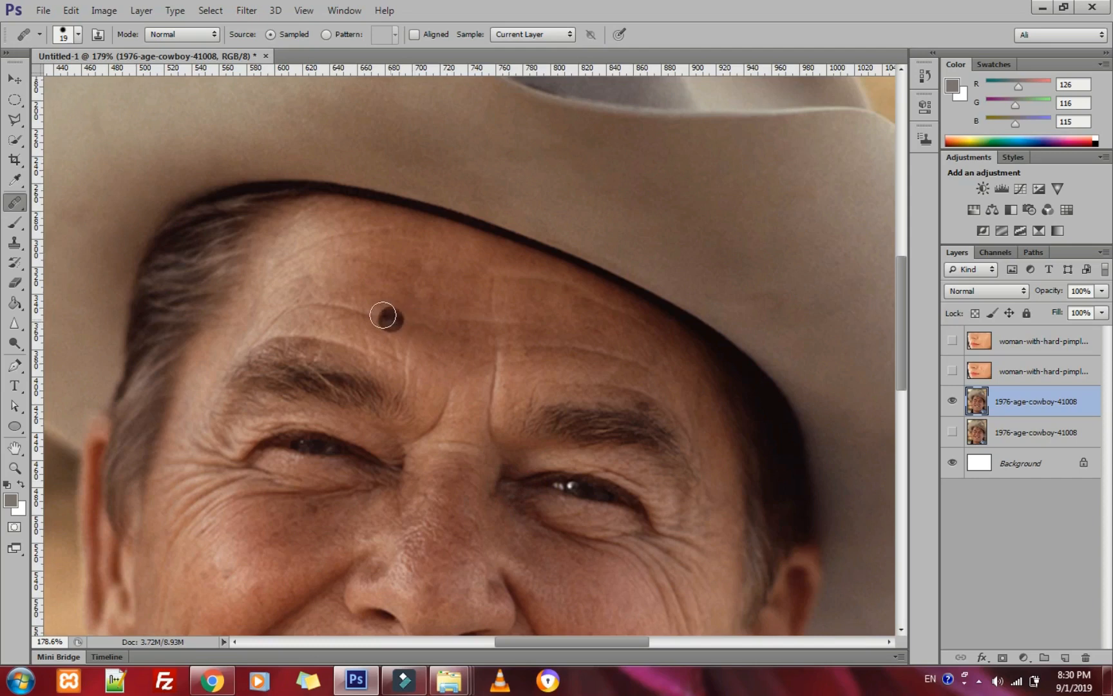
mouse_move(376, 308)
mouse_down()
mouse_move(475, 301)
mouse_move(528, 337)
mouse_move(446, 317)
mouse_move(489, 334)
mouse_move(377, 317)
mouse_move(519, 347)
mouse_move(487, 359)
mouse_up()
- Sample the corner of the mouth with the Healing Brush and paint a second smiling mouth just below the original
scroll(488, 358, down, 1)
scroll(488, 361, down, 10)
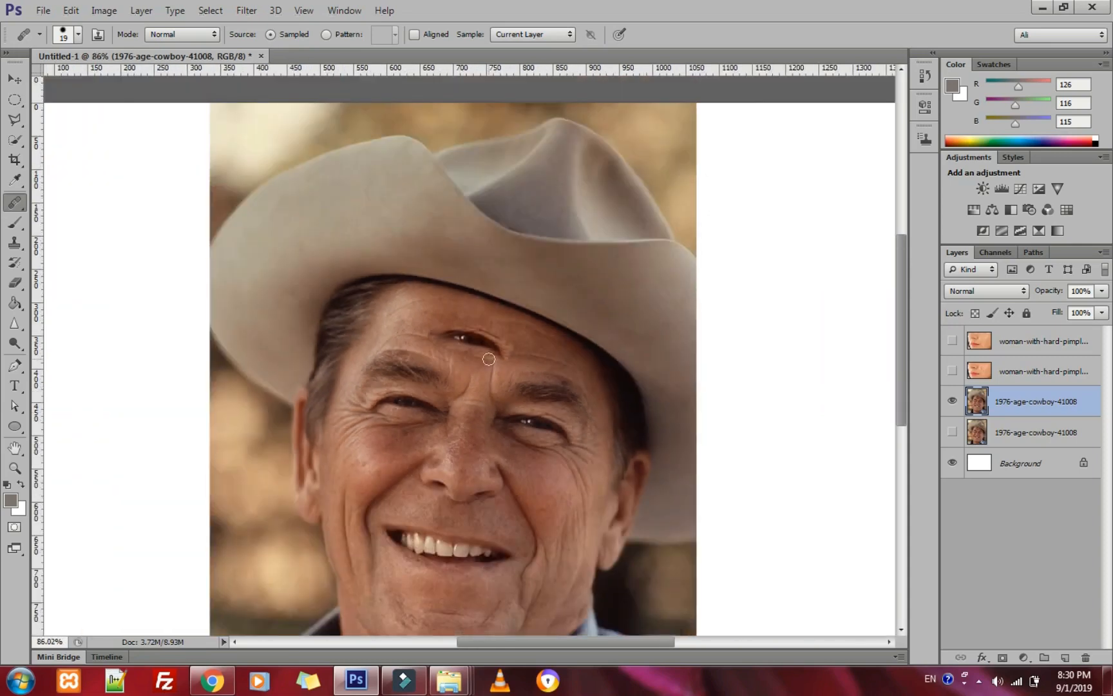
scroll(489, 358, up, 10)
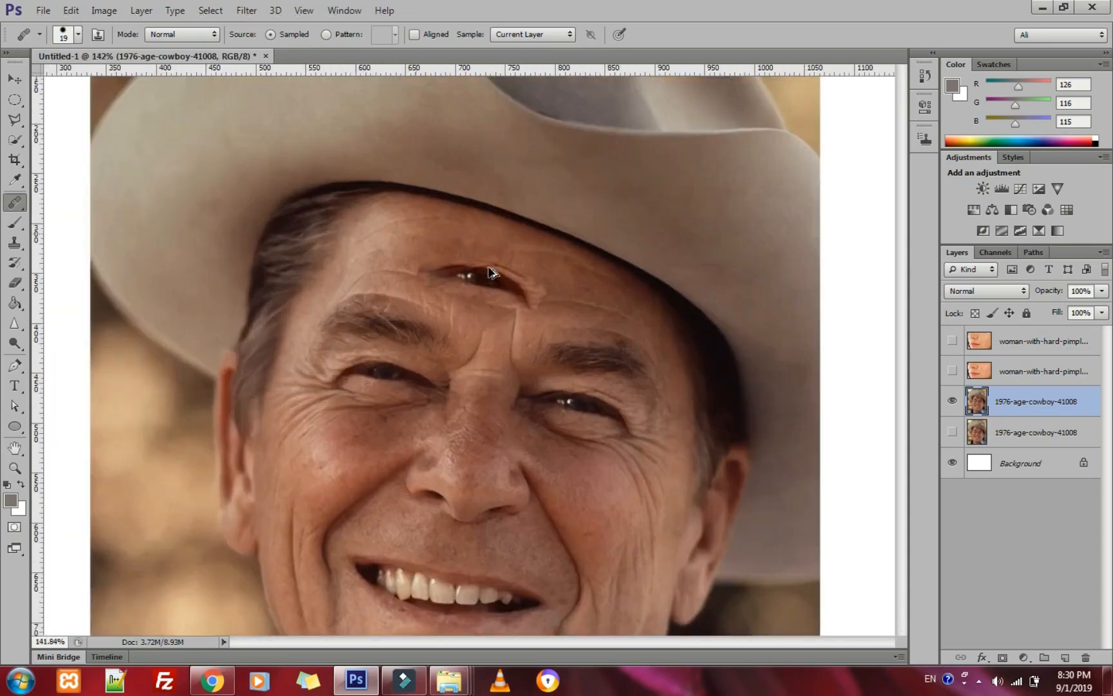
scroll(499, 305, down, 3)
scroll(499, 304, up, 2)
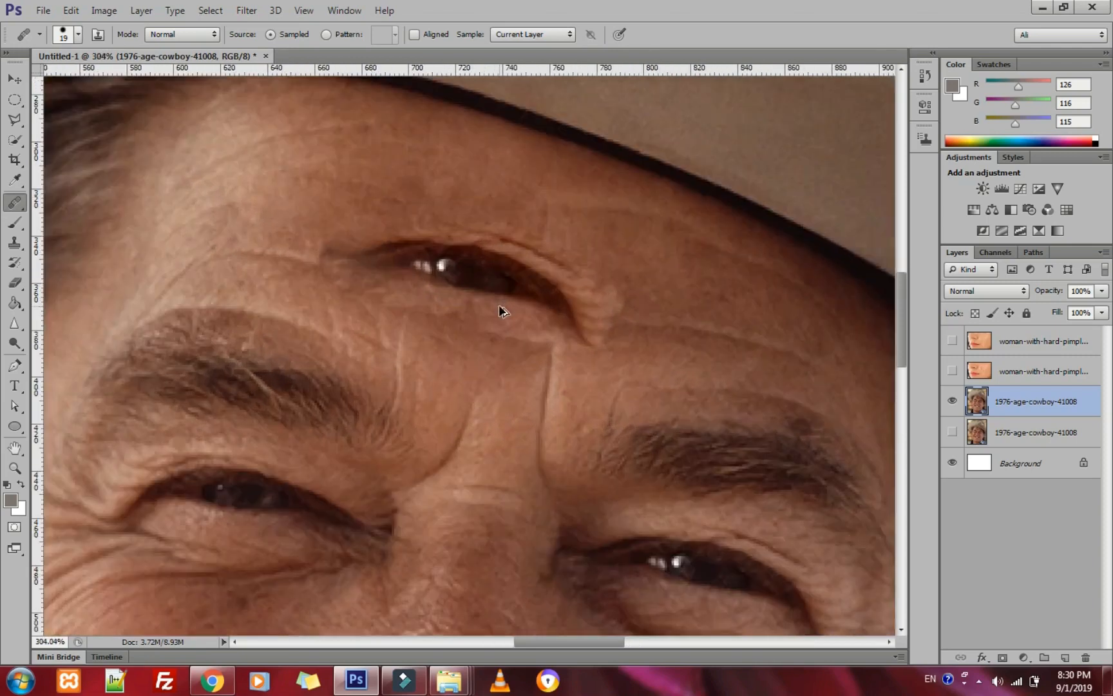
scroll(498, 305, down, 5)
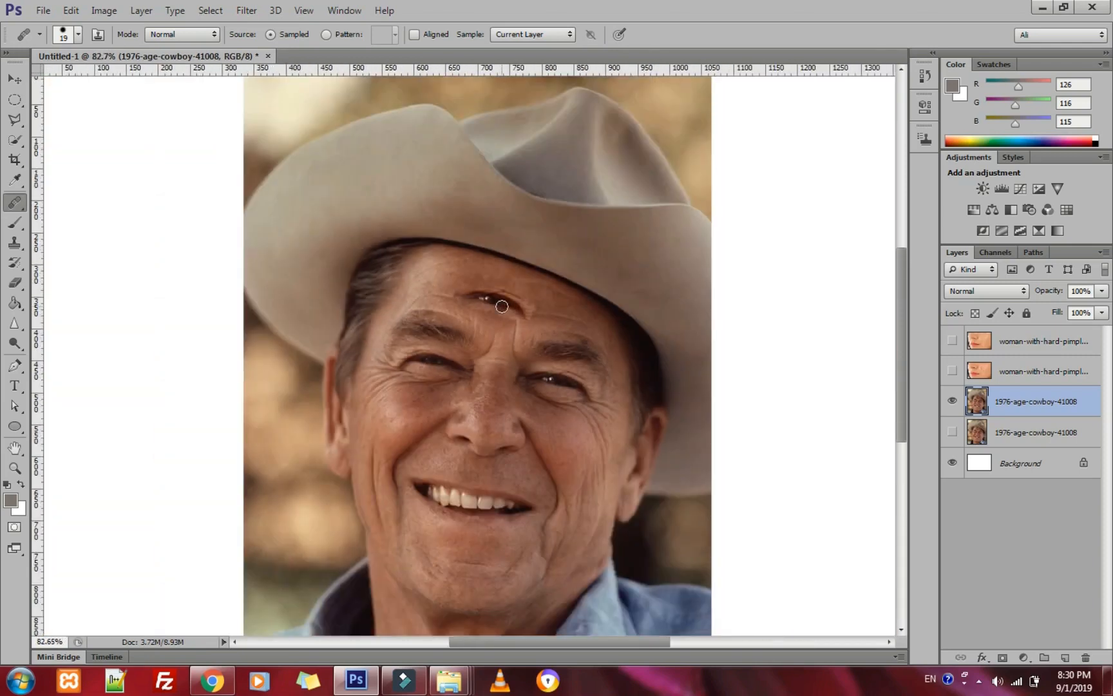
scroll(467, 518, up, 5)
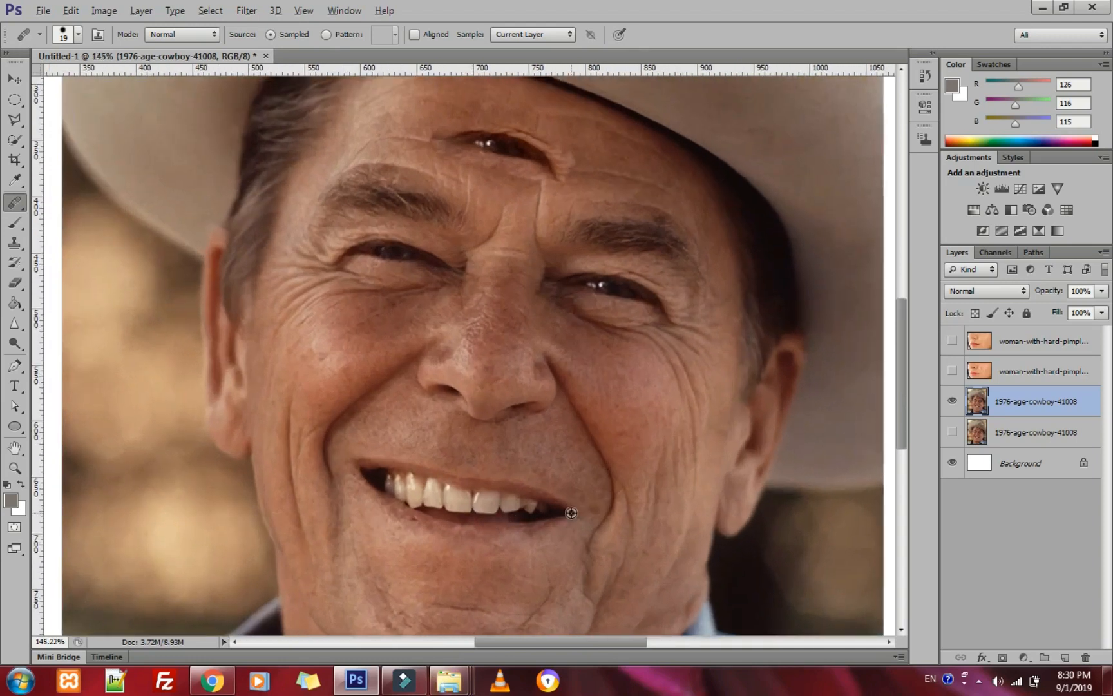
scroll(571, 512, up, 1)
scroll(564, 574, down, 1)
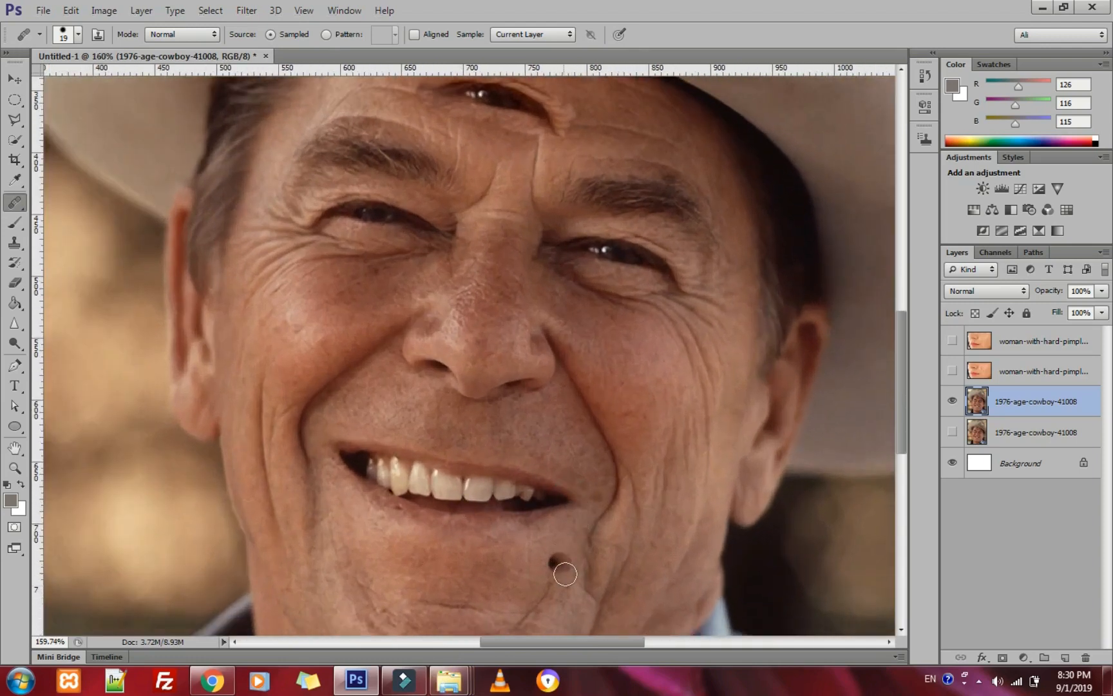
mouse_move(571, 563)
mouse_down()
mouse_move(367, 532)
mouse_move(332, 513)
mouse_move(358, 531)
mouse_move(358, 521)
mouse_move(377, 525)
mouse_move(334, 507)
mouse_move(396, 551)
mouse_move(549, 566)
mouse_move(387, 550)
mouse_move(335, 519)
mouse_up()
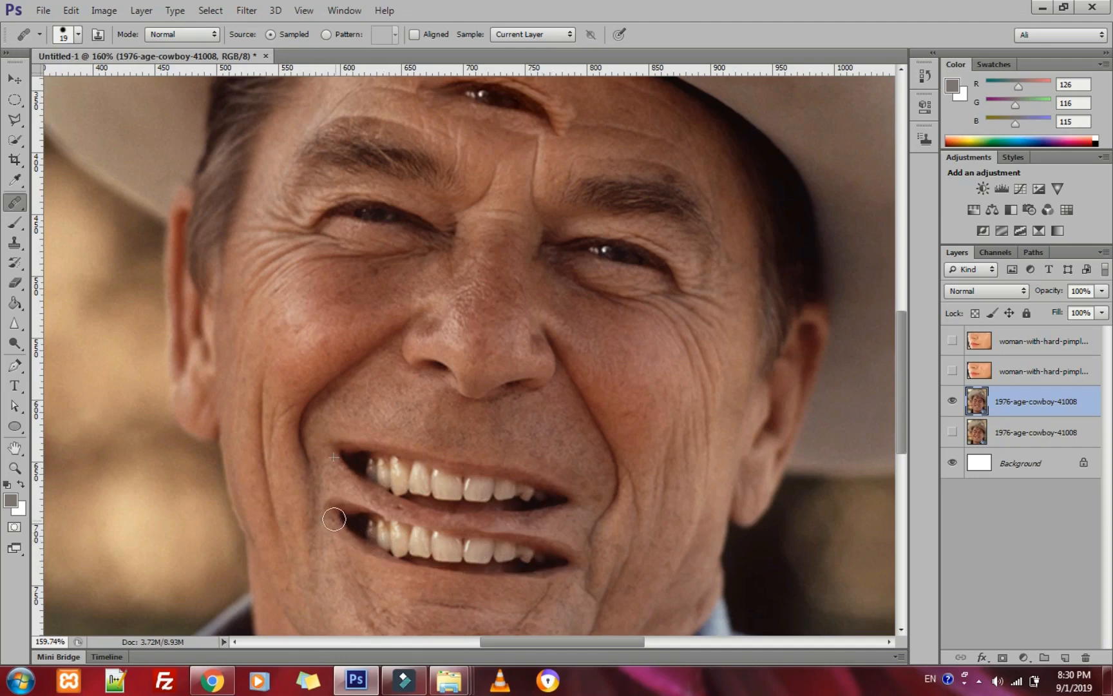
- Examine the copied eye and mouth on the face, both close up and in the full portrait
scroll(466, 545, down, 5)
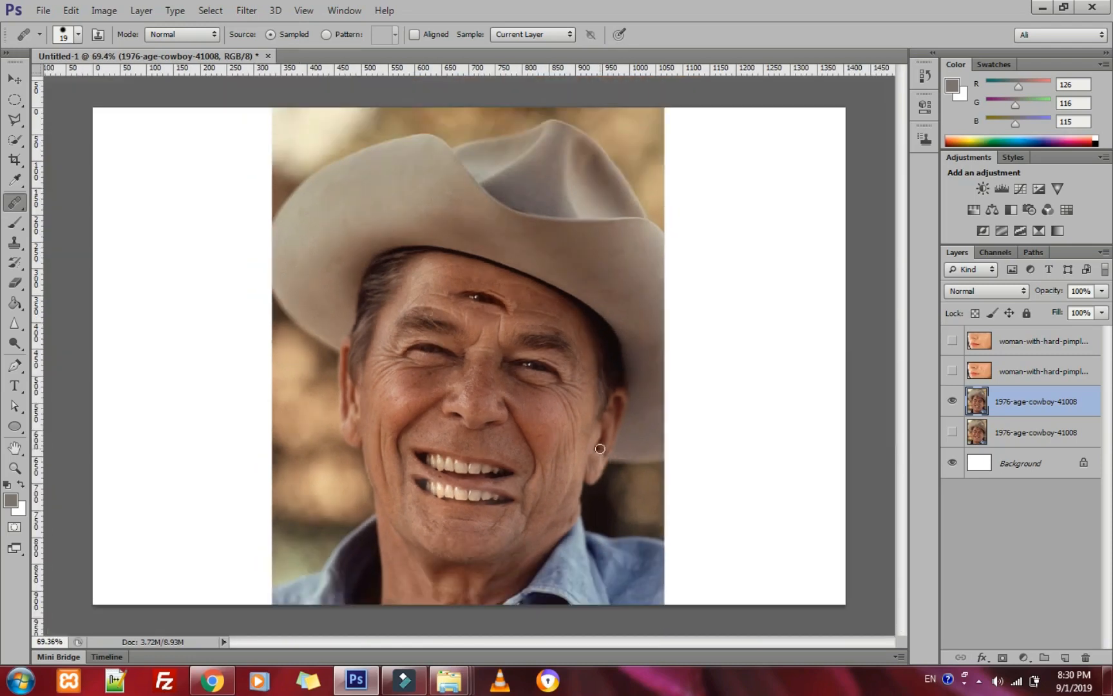
scroll(488, 355, up, 4)
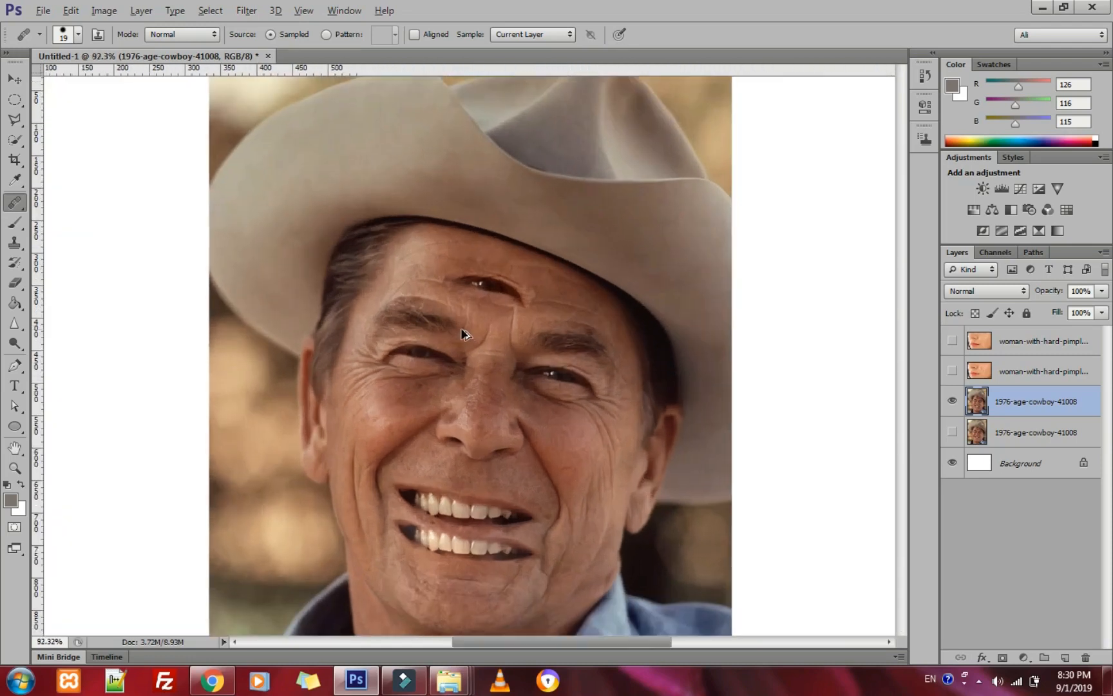
scroll(521, 256, down, 6)
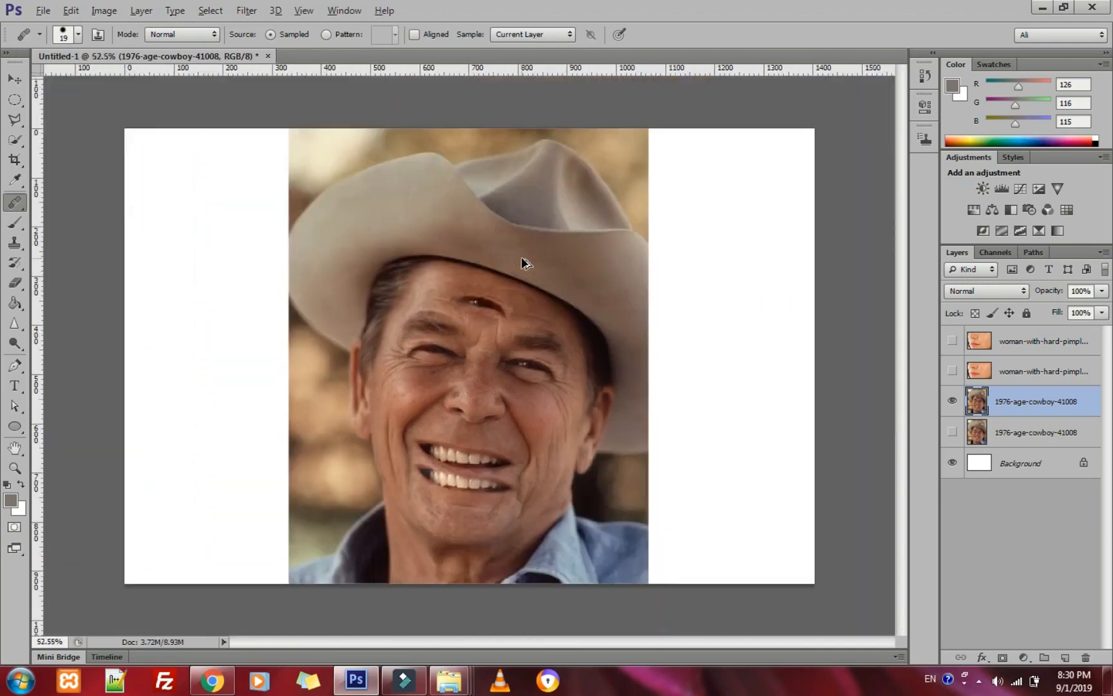
scroll(515, 391, up, 5)
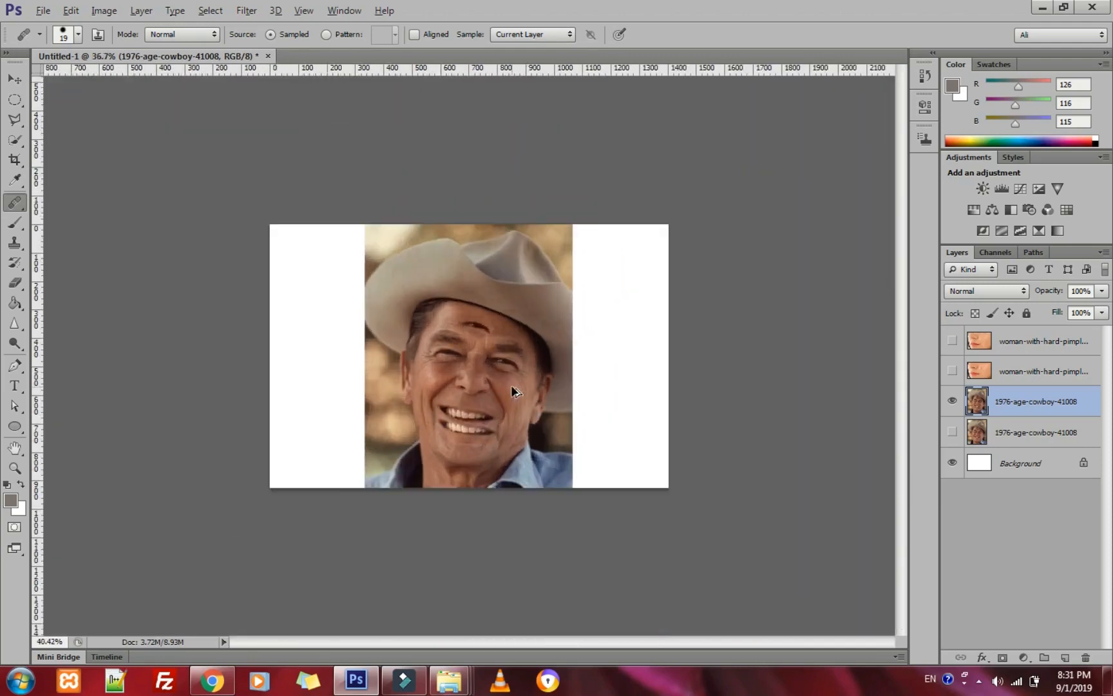
scroll(513, 389, up, 2)
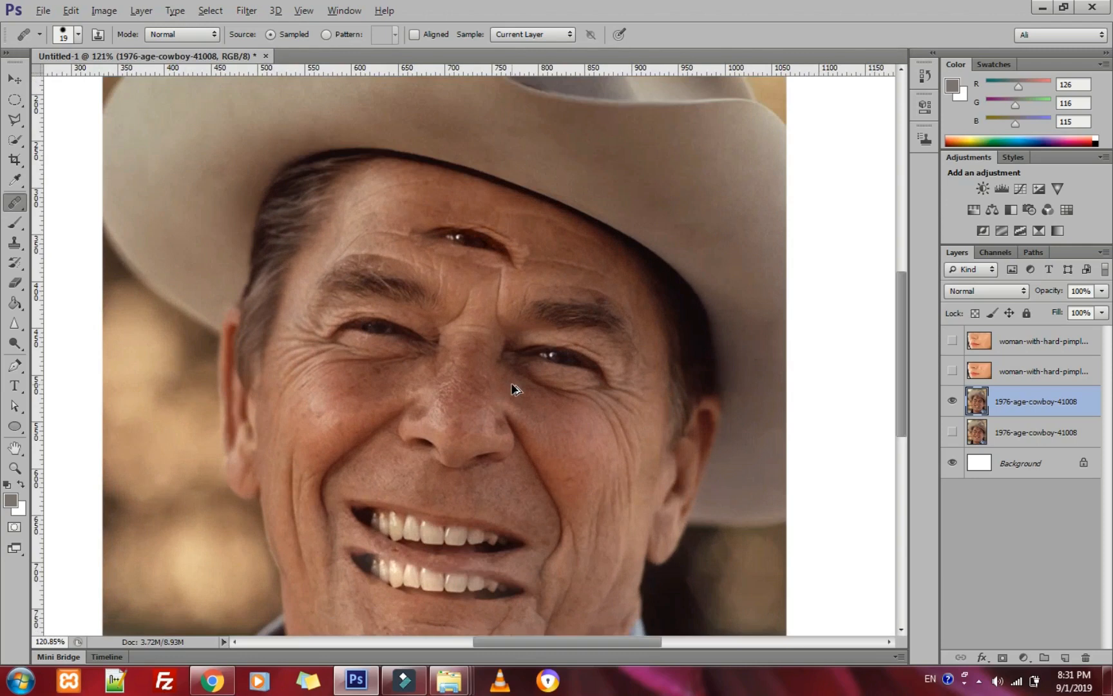
scroll(511, 384, up, 2)
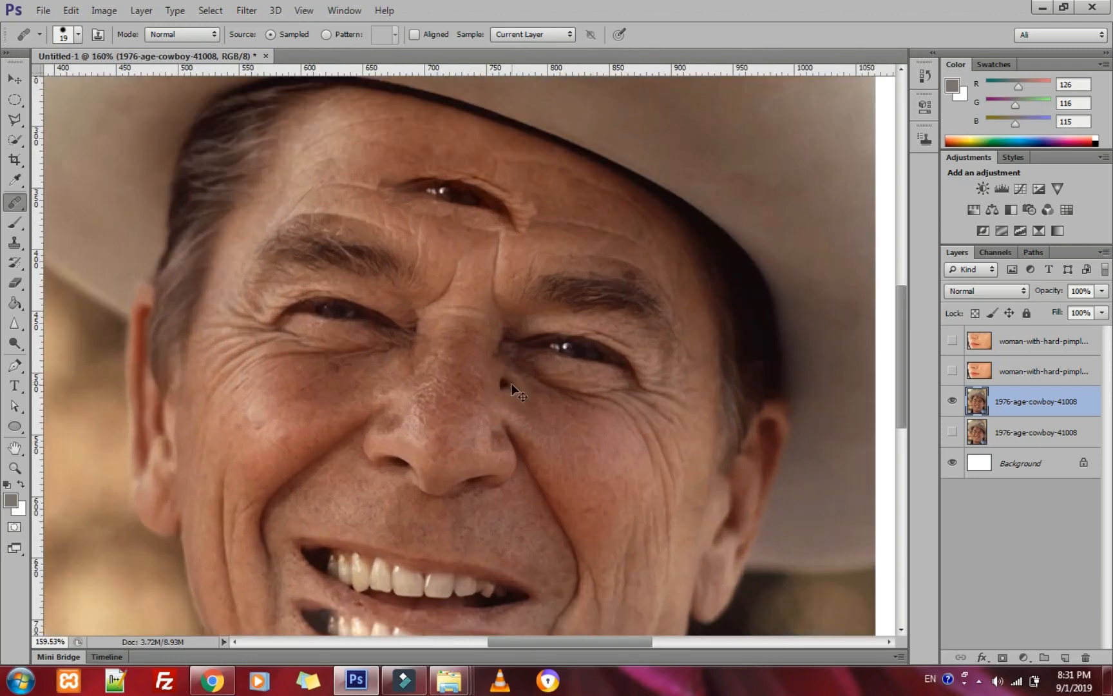
scroll(511, 384, up, 1)
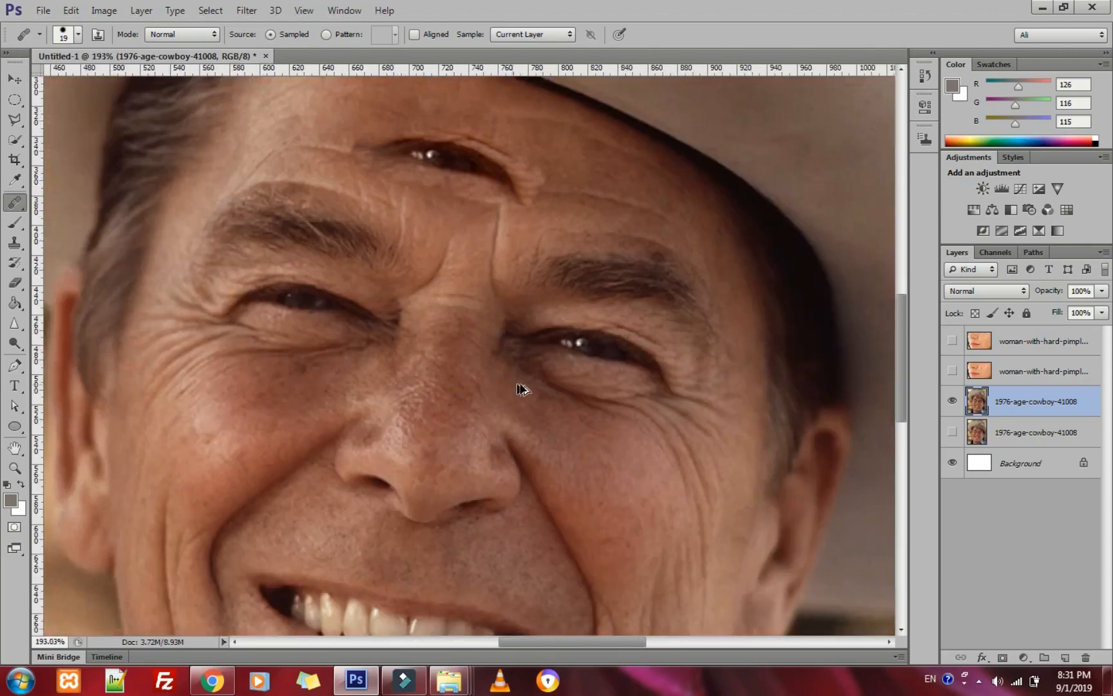
scroll(517, 388, down, 2)
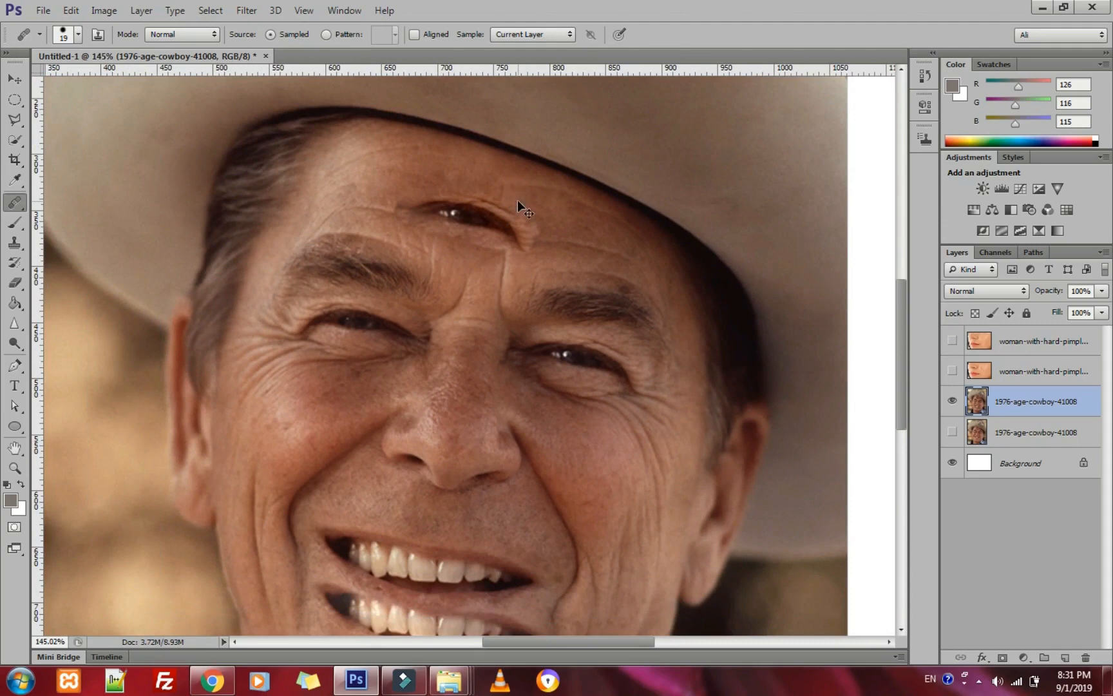
- Show both cowboy layers and move the edited portrait to the left half of the canvas, beside the retouched copy
click(952, 401)
scroll(882, 373, down, 4)
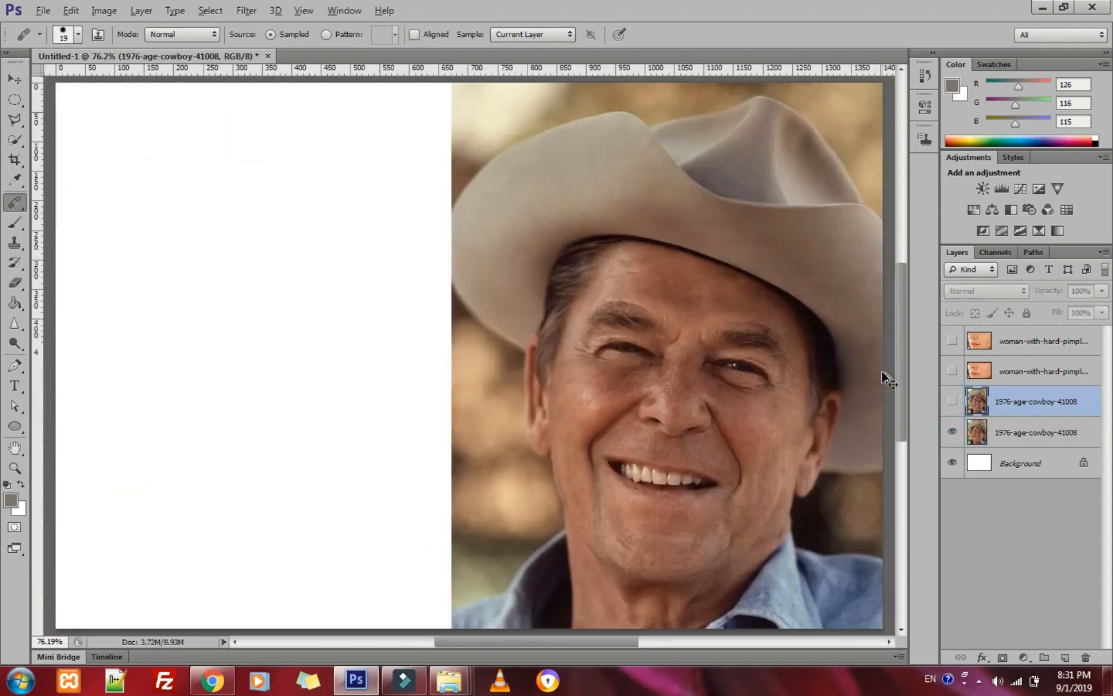
click(953, 405)
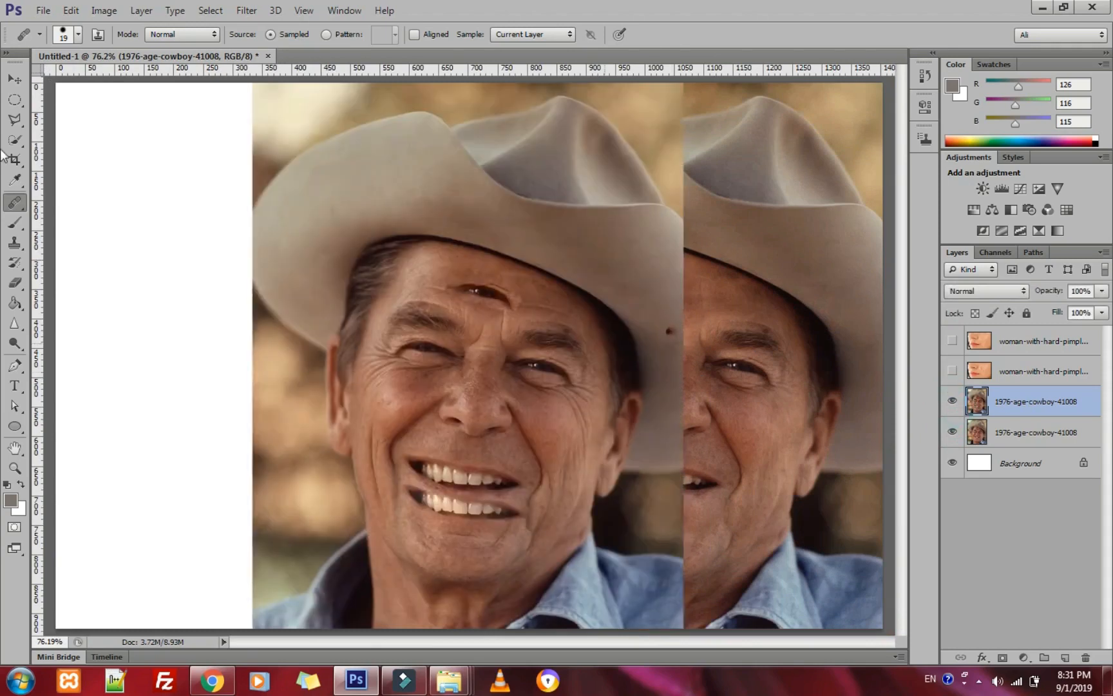
key(v)
drag(583, 312, 396, 294)
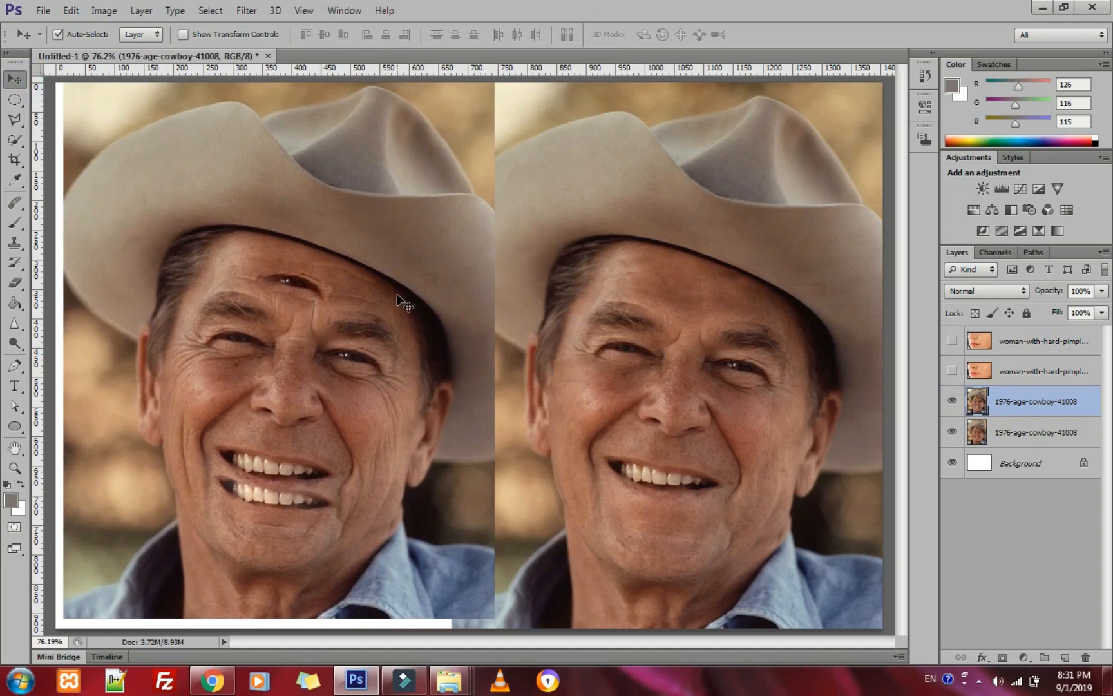
- Hide both cowboy layers and show the lower woman-with-hard-pimples layer
scroll(270, 319, up, 5)
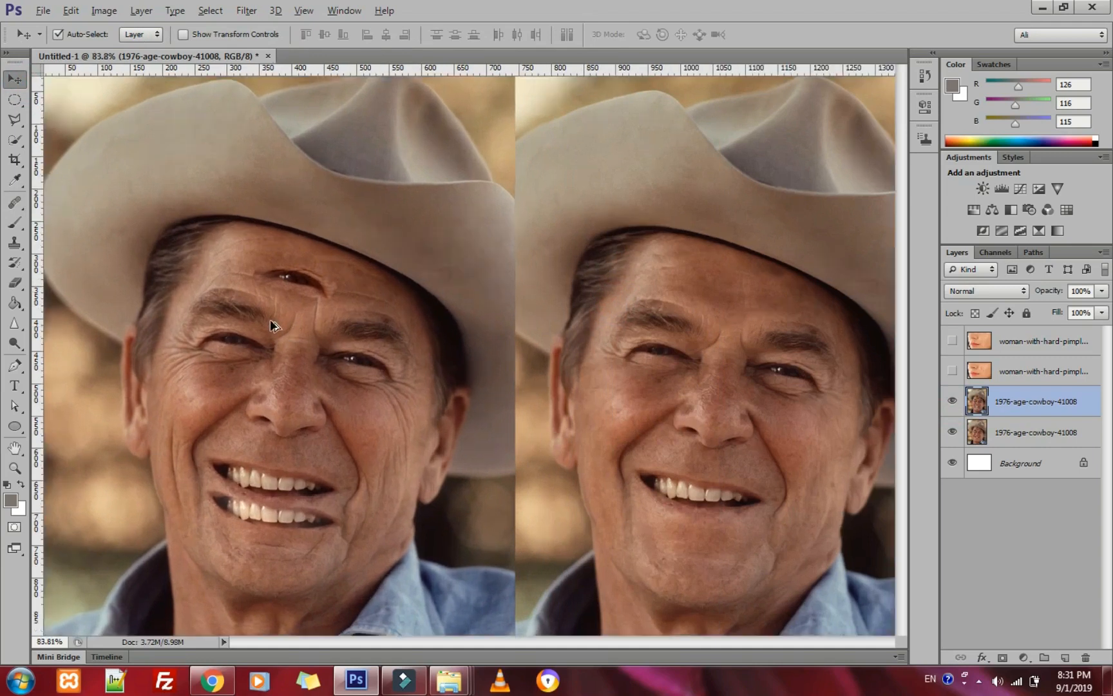
scroll(300, 279, down, 3)
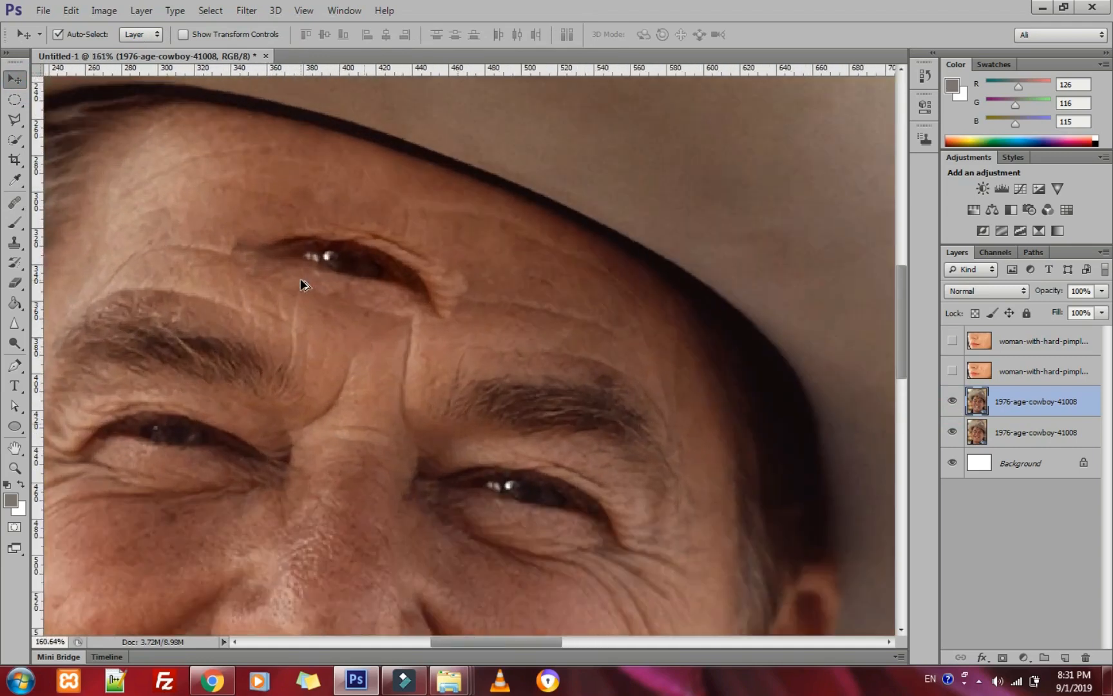
scroll(303, 283, down, 2)
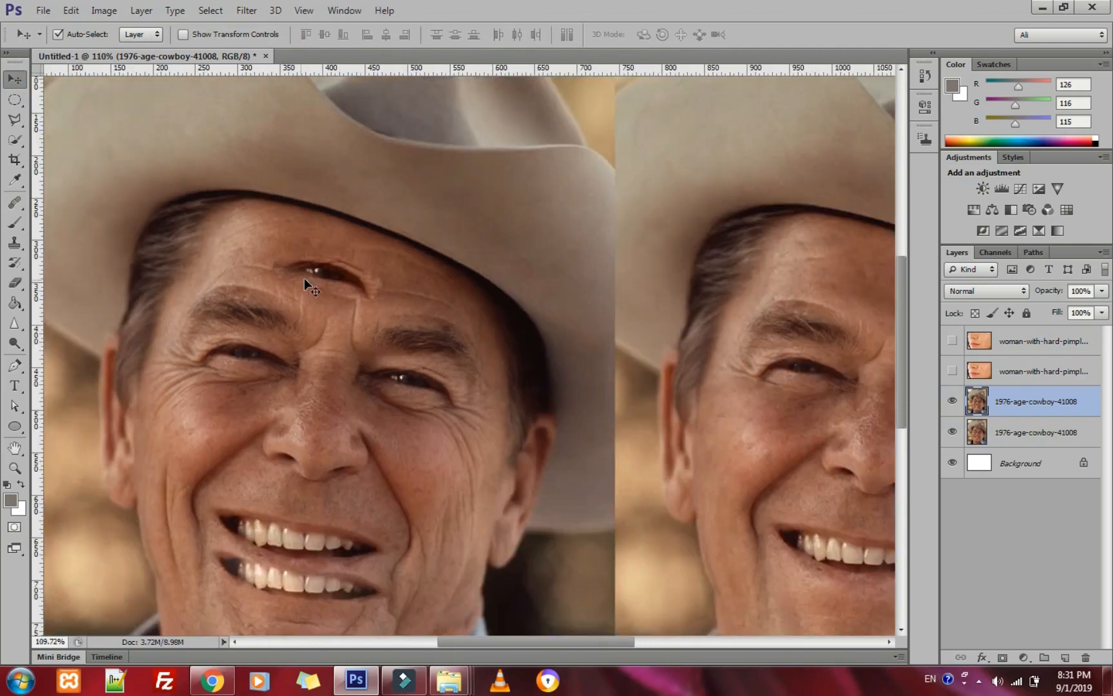
click(952, 400)
click(951, 432)
click(951, 370)
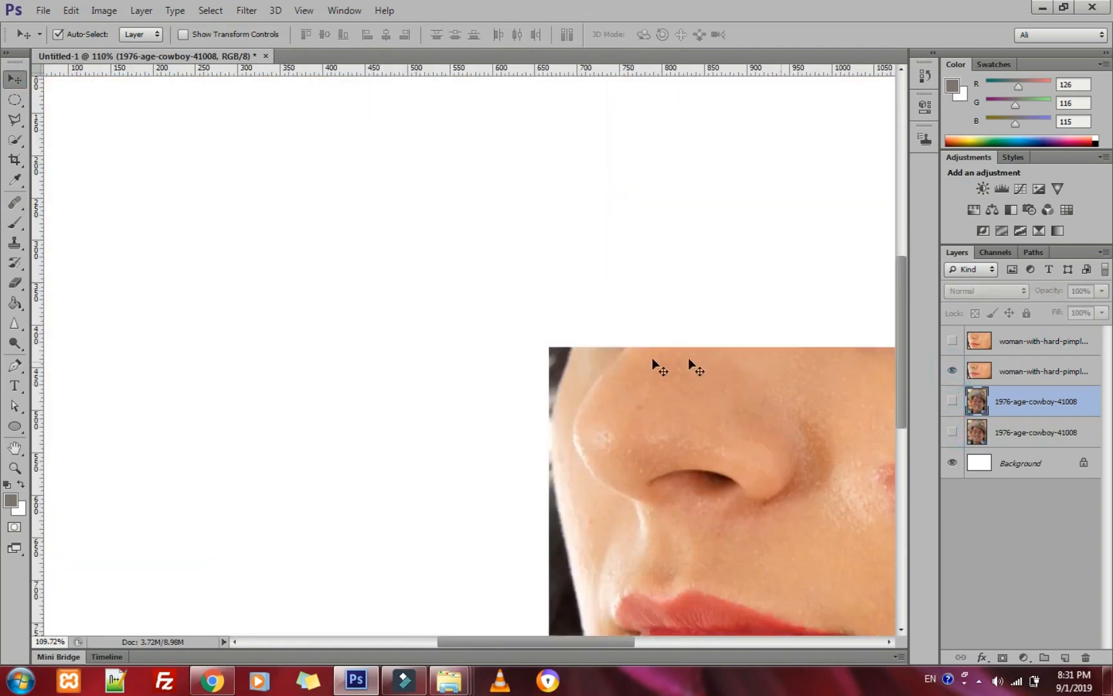
- Move the pimpled woman's photo up and left on the canvas and enlarge it with Free Transform
scroll(651, 357, down, 3)
drag(664, 411, 495, 315)
key(ctrl+t)
drag(597, 451, 708, 527)
drag(653, 449, 586, 419)
key(Return)
scroll(545, 342, up, 2)
scroll(512, 331, down, 1)
scroll(512, 331, up, 2)
- Sample clear skin on the outer cheek with the Healing Brush and paint over the lowest pimple
drag(22, 211, 67, 212)
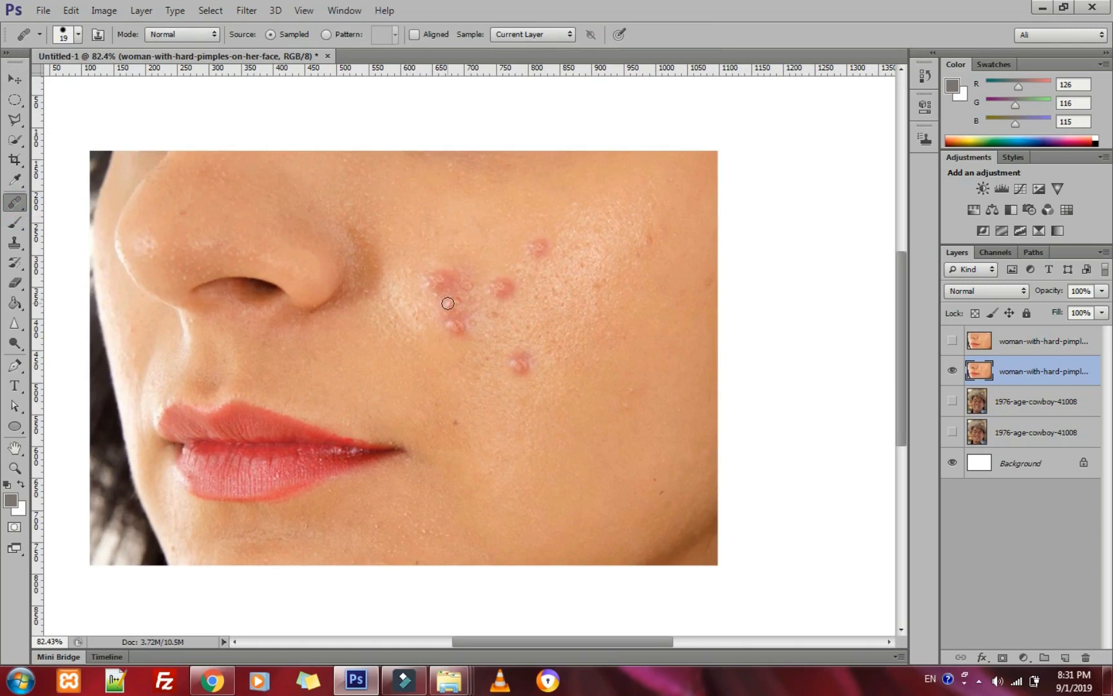
alt+click(645, 321)
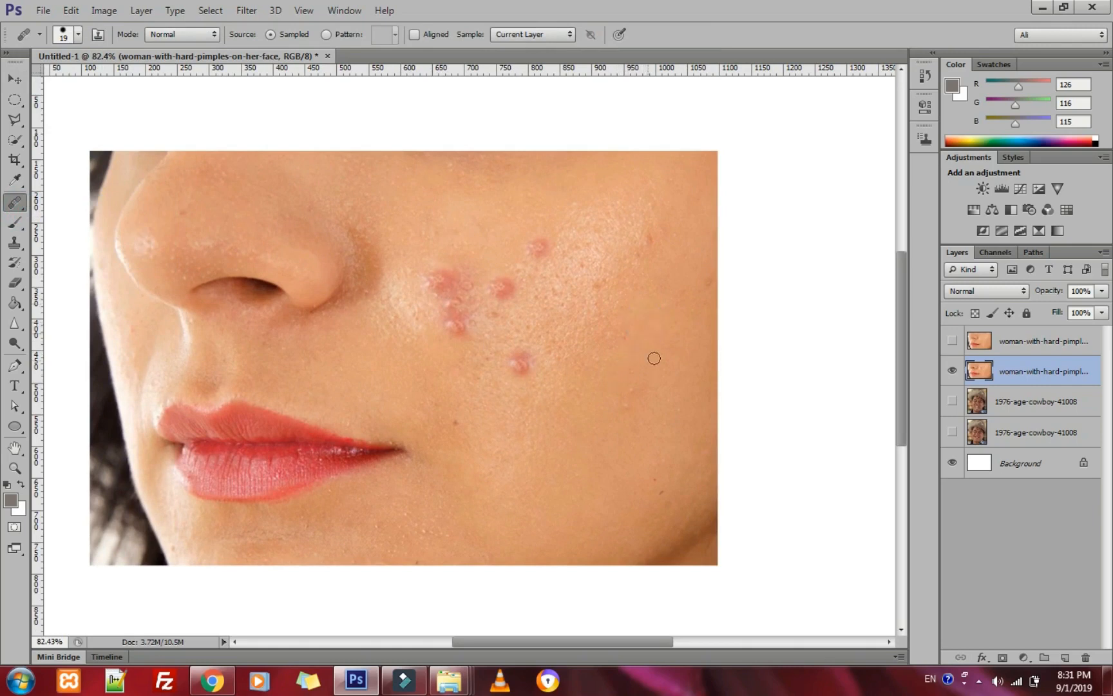
click(518, 364)
drag(516, 385, 517, 365)
- Sample clear skin on the upper cheek and heal the two upper pimples and the red cluster beside the nose
alt+click(575, 191)
click(535, 247)
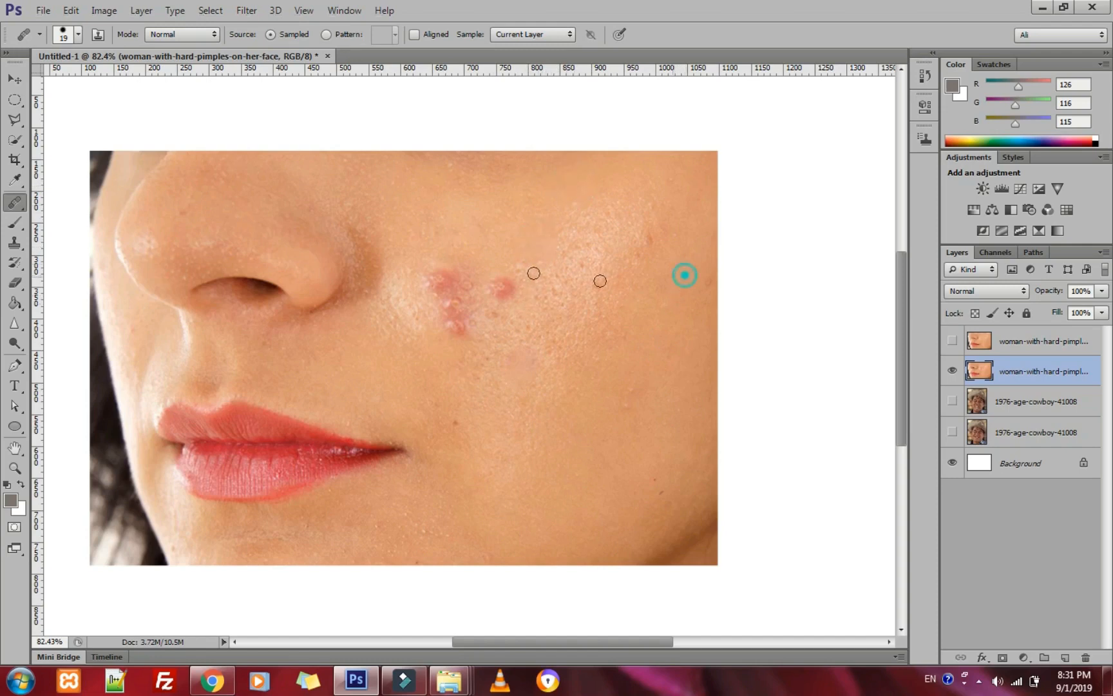
drag(494, 281, 501, 295)
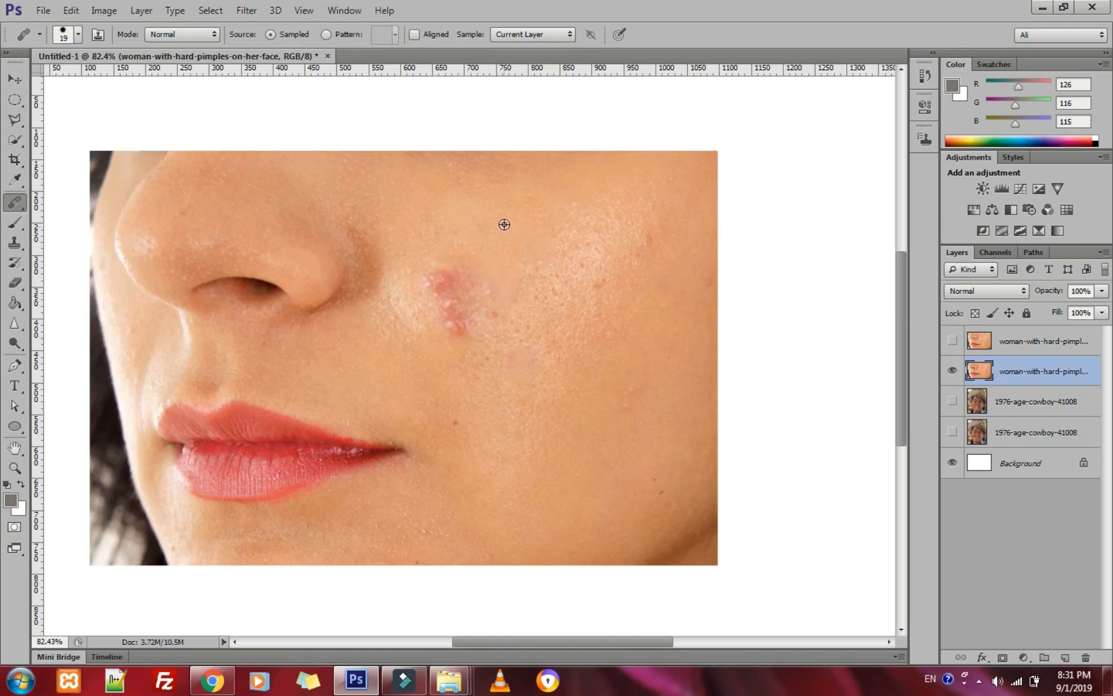
alt+click(503, 205)
mouse_move(431, 274)
mouse_down()
mouse_move(451, 287)
mouse_move(465, 317)
mouse_up()
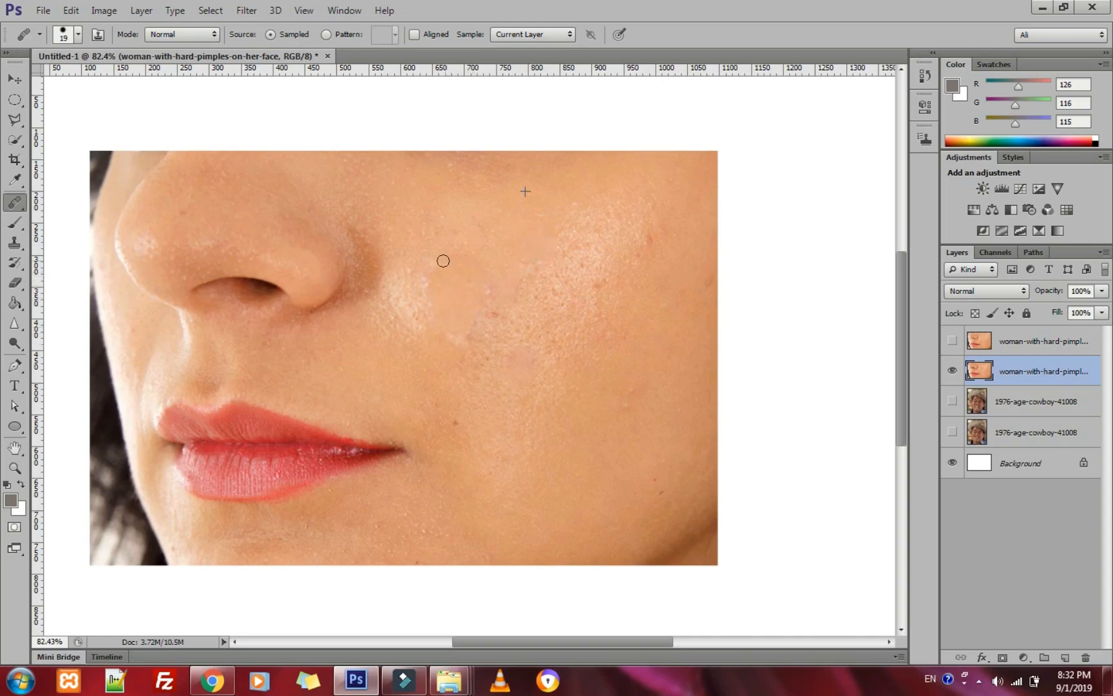
- Resample smooth outer-cheek skin and heal the remaining small marks in the middle of the cheek
scroll(488, 437, down, 4)
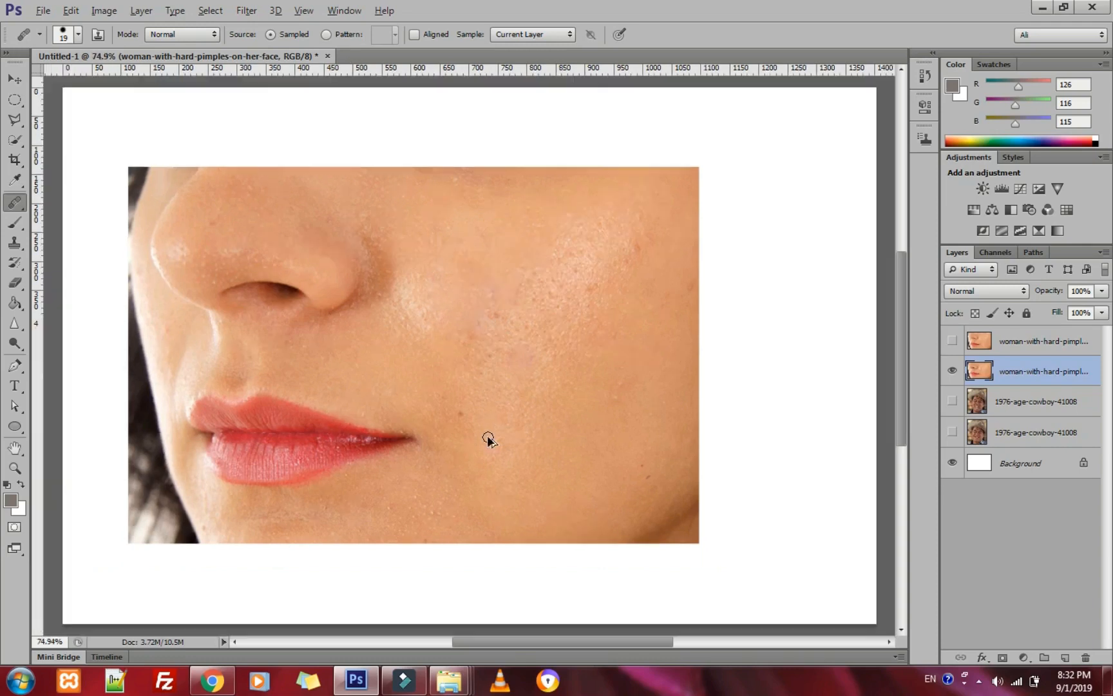
scroll(564, 318, up, 4)
scroll(564, 316, up, 1)
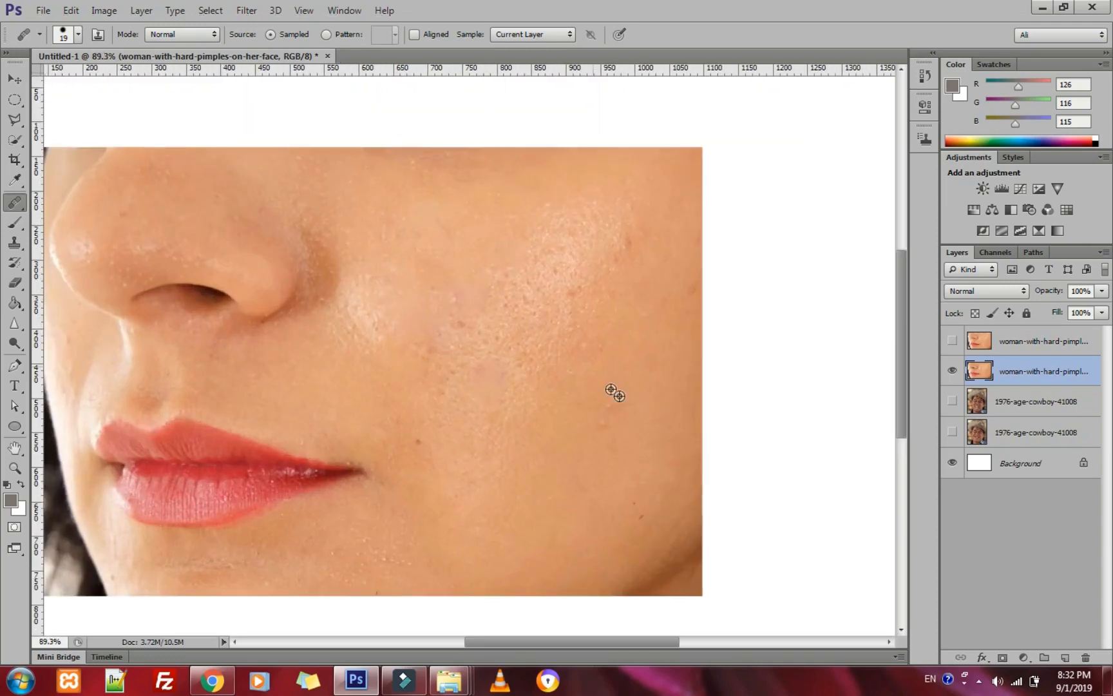
alt+click(618, 350)
click(467, 330)
mouse_move(426, 351)
mouse_down()
mouse_move(425, 338)
mouse_move(460, 332)
mouse_up()
- Review the retouched woman's face and the edited cowboy portrait by switching their layer visibility, ending with only the woman's photo shown
scroll(486, 384, down, 5)
scroll(486, 392, up, 3)
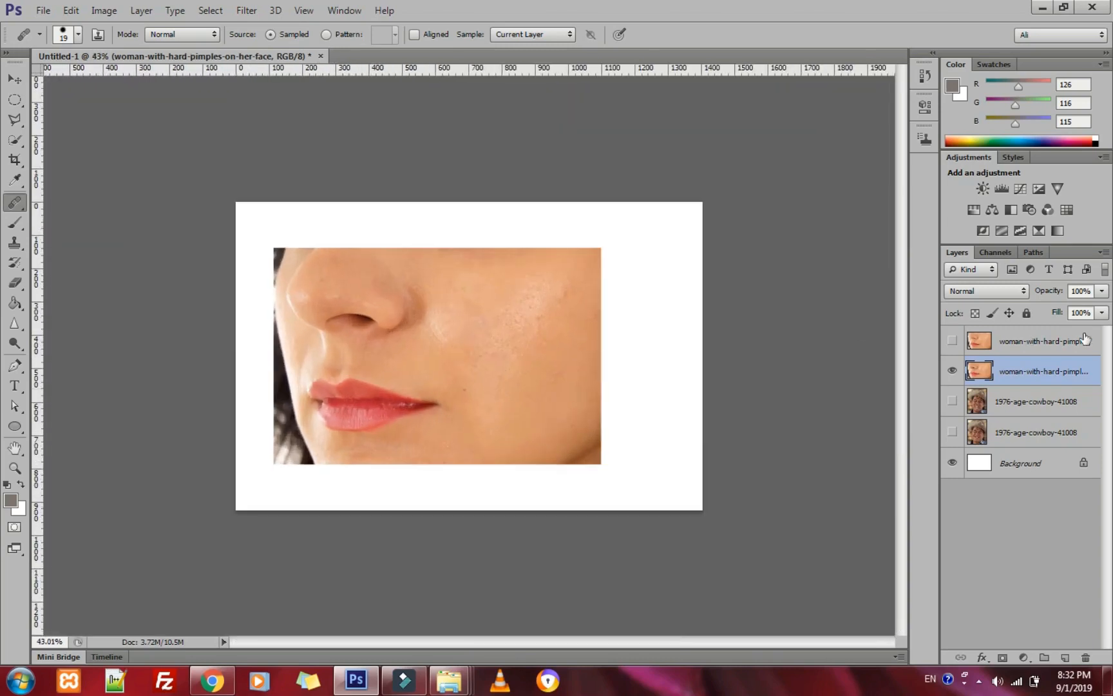
click(952, 372)
click(953, 372)
click(952, 371)
click(952, 400)
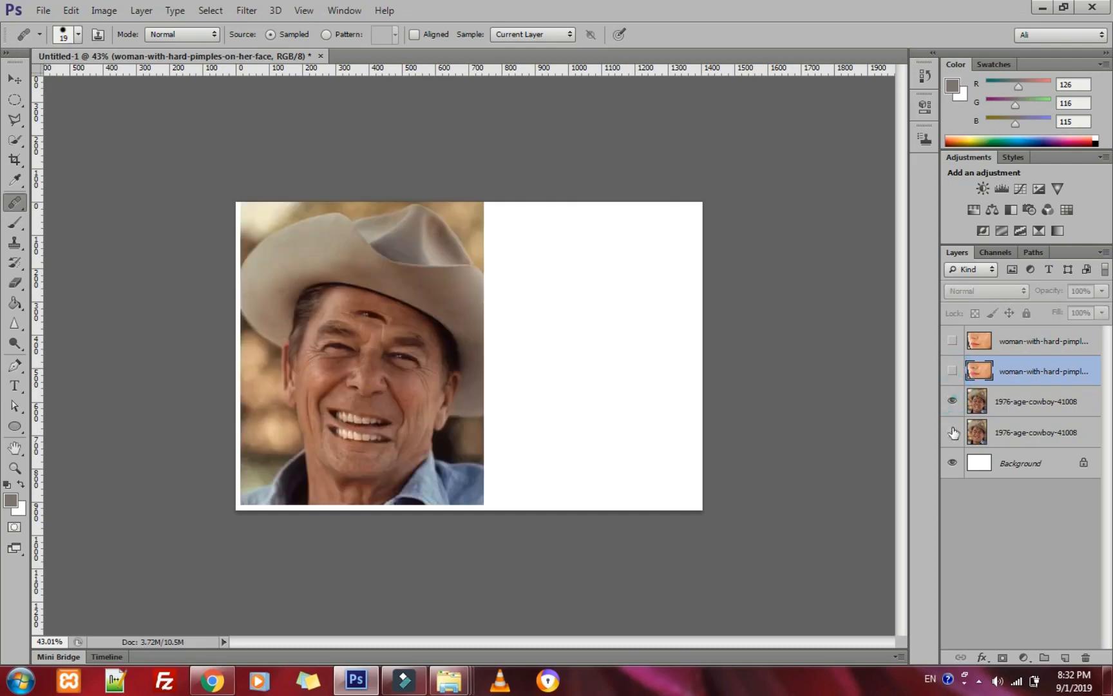
scroll(331, 450, up, 9)
scroll(322, 392, down, 6)
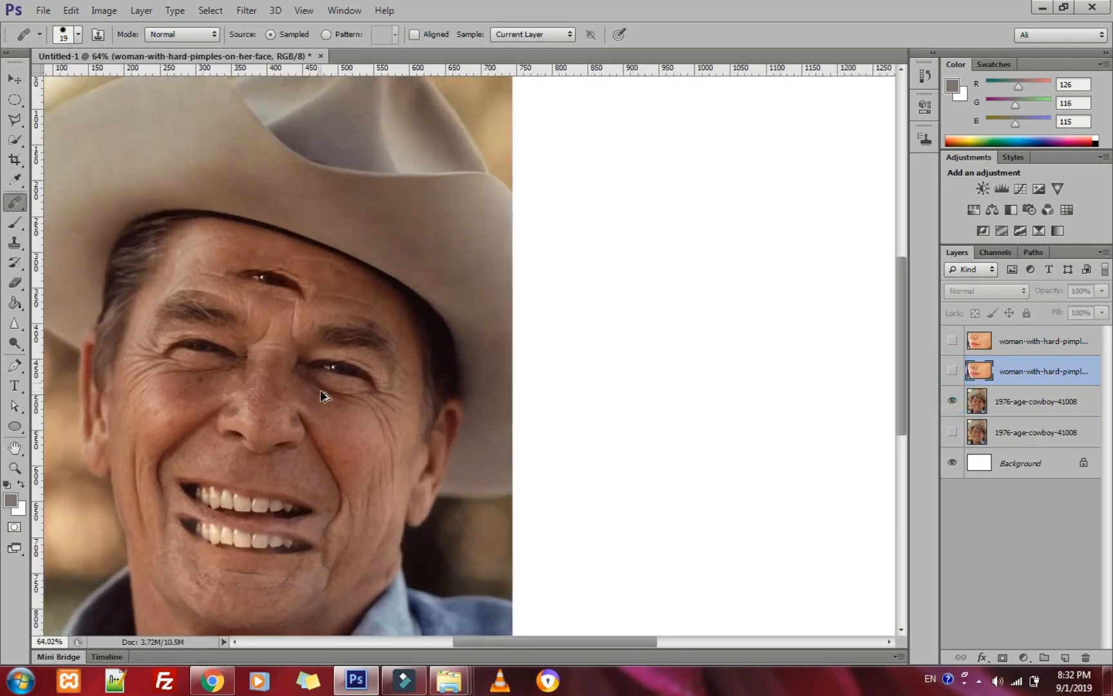
click(952, 401)
click(952, 371)
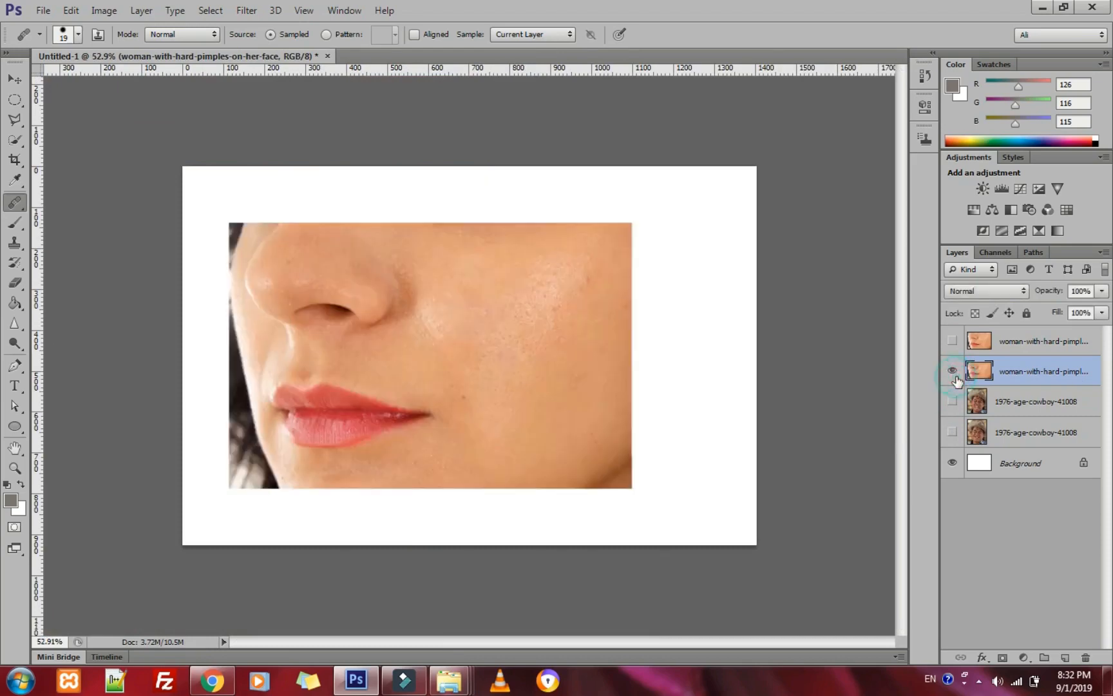